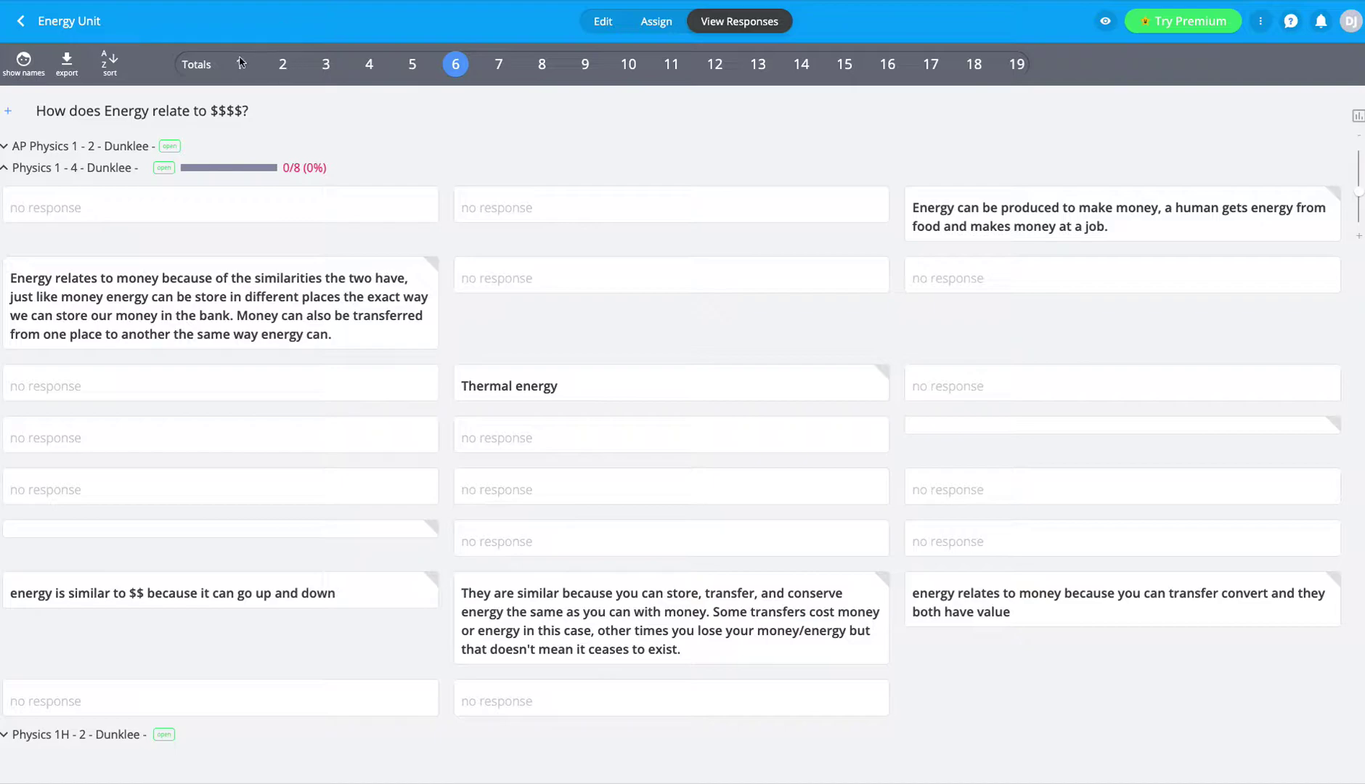
Open the student response to question 2 that mentions height above earth and gravitational energy.
left_click(243, 64)
left_click(282, 64)
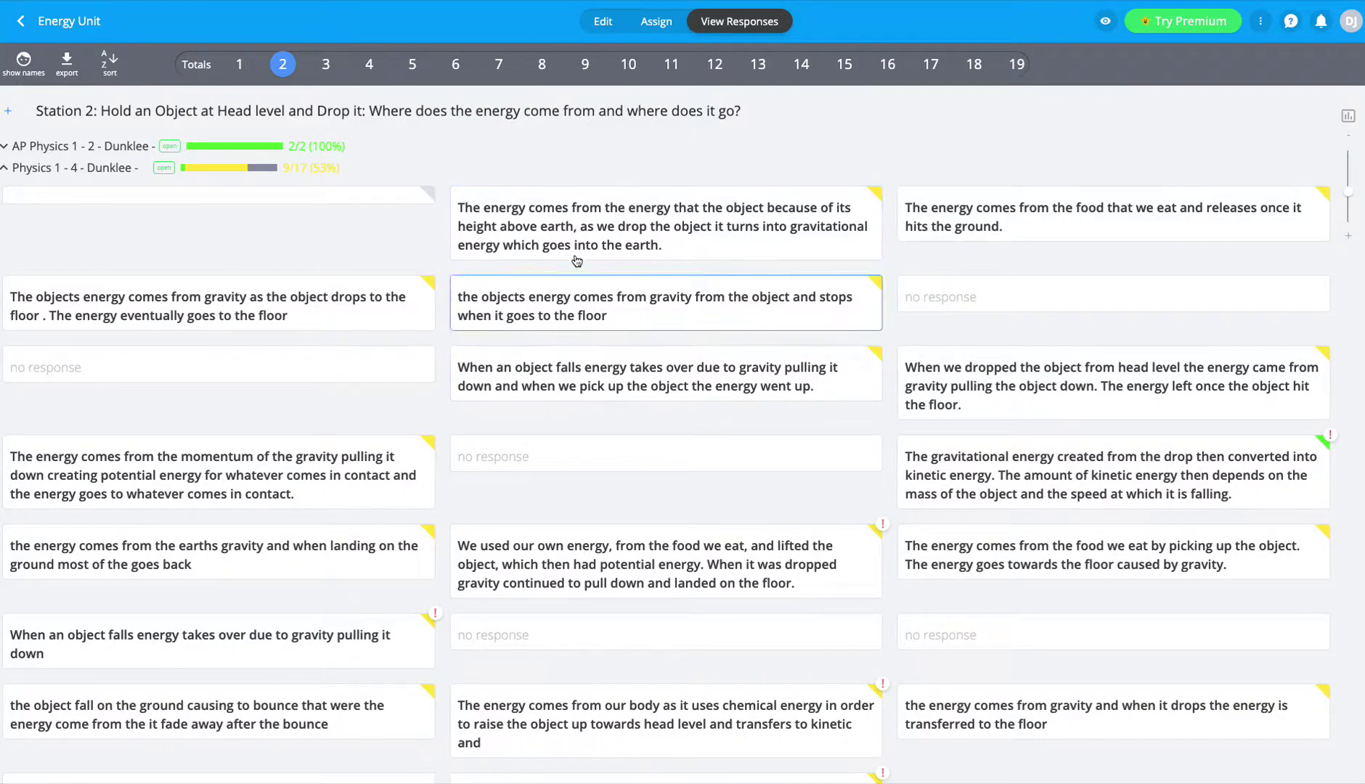
left_click(576, 244)
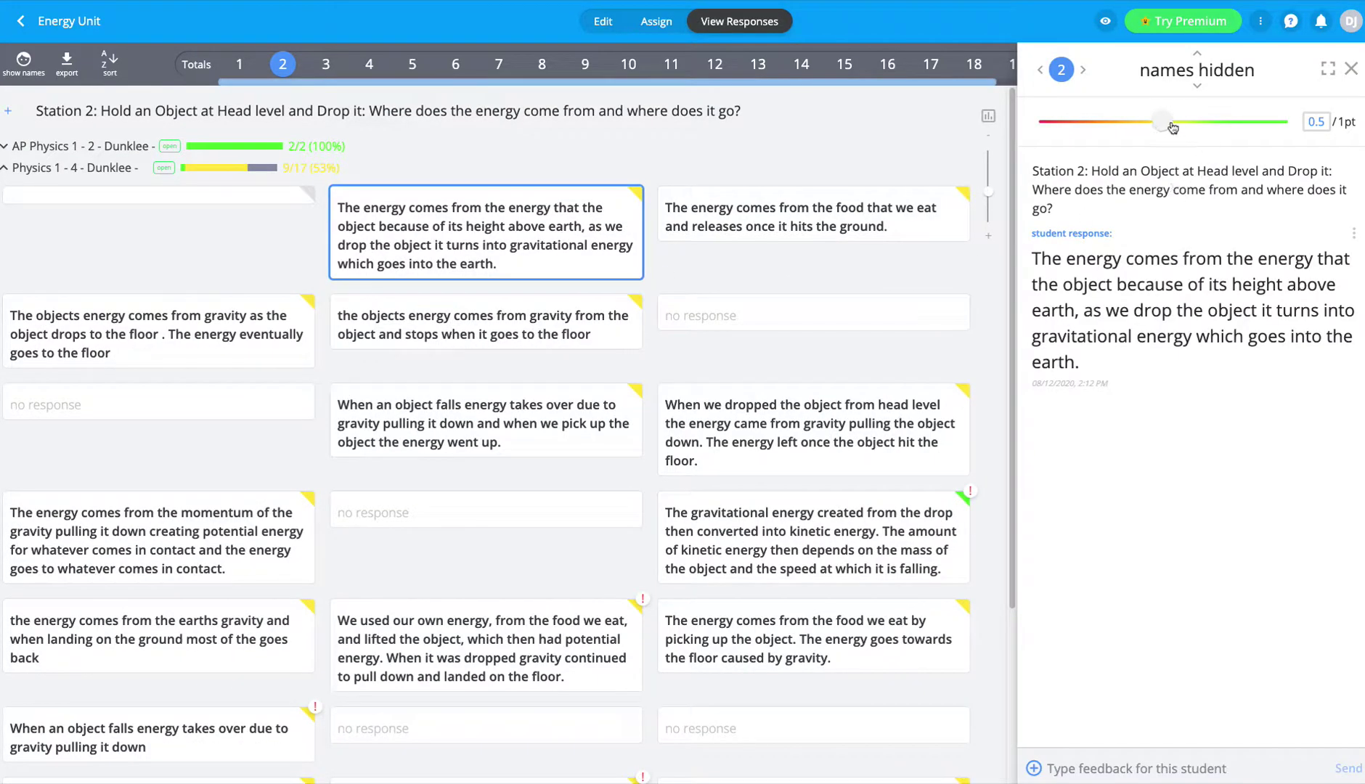
Draft the feedback "Your answer doesn'" on this response, and clear it without sending.
left_click(1085, 767)
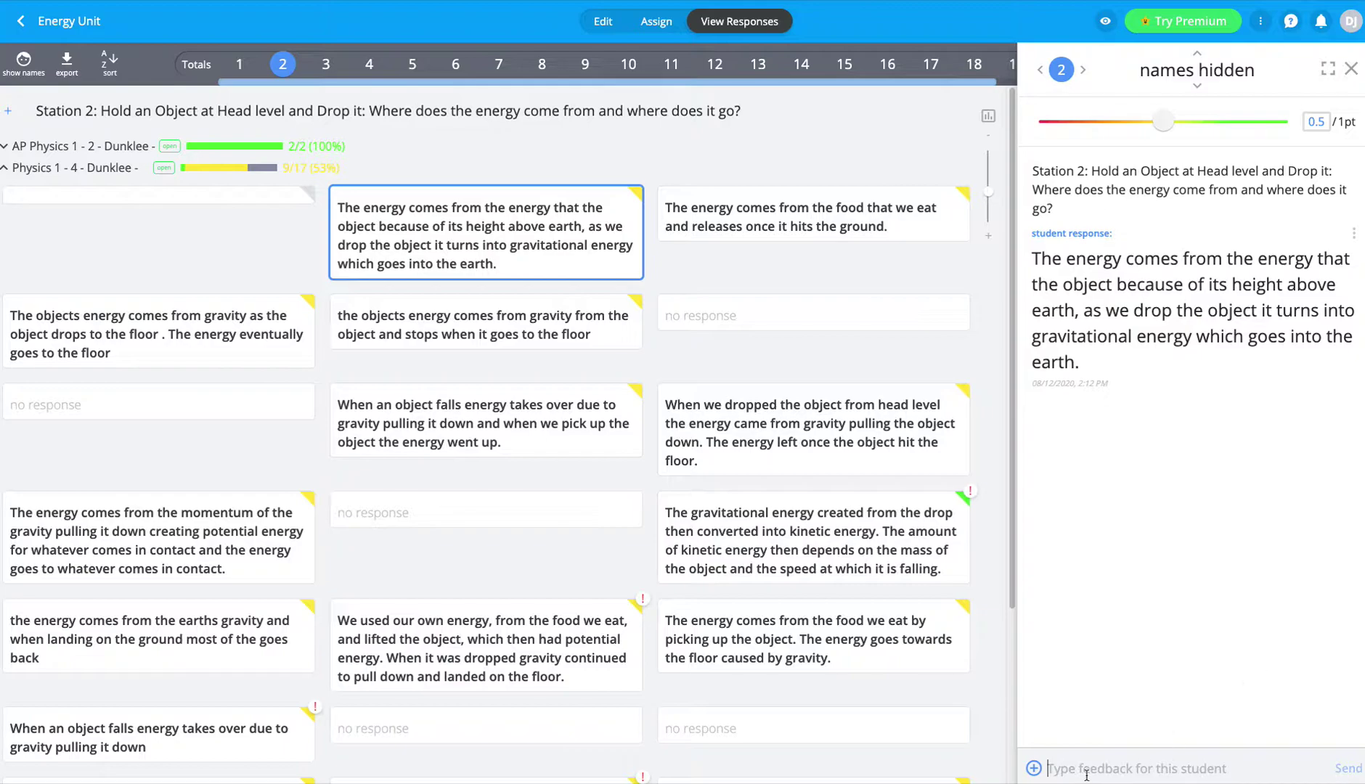
type("Your an")
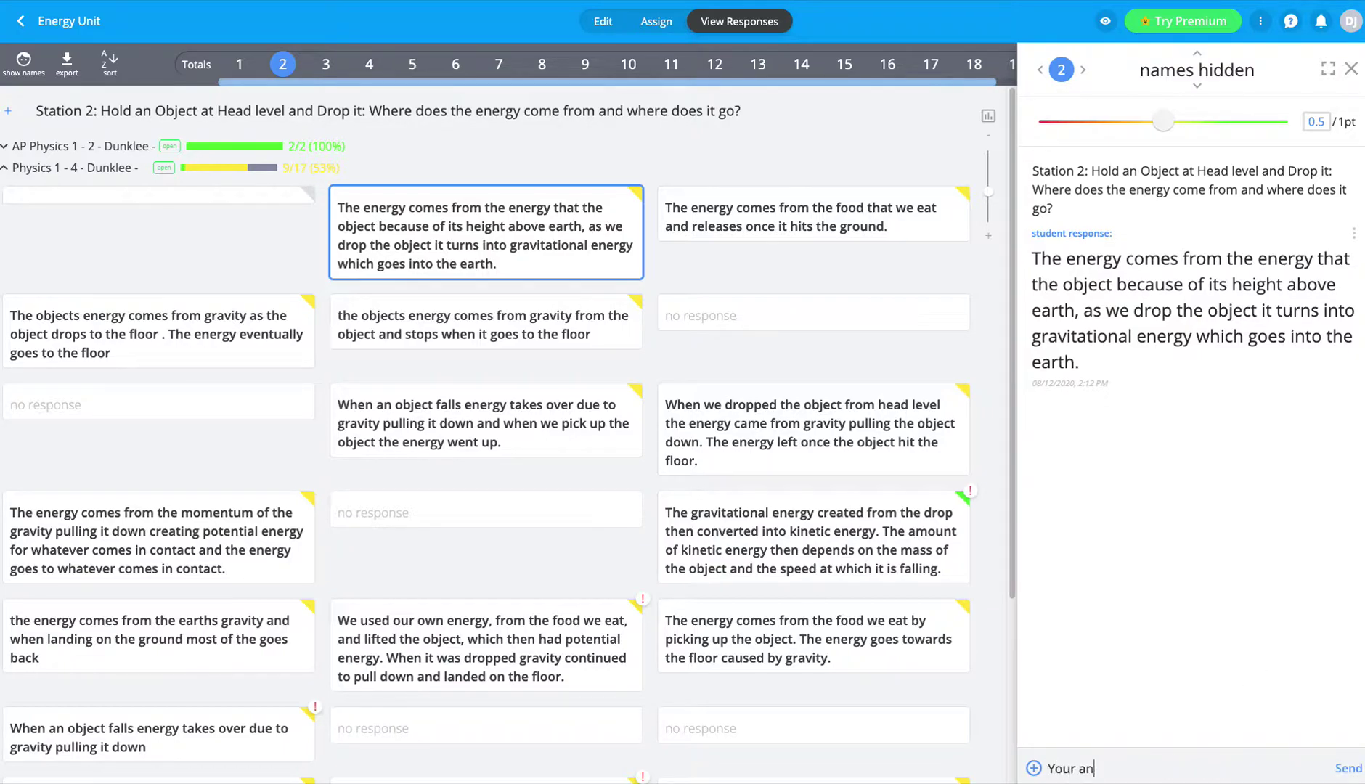
type("swer doesn'")
key("BackSpace")
key("BackSpace")
key("BackSpace")
key("BackSpace")
key("BackSpace")
key("BackSpace")
key("BackSpace")
key("BackSpace")
key("BackSpace")
key("BackSpace")
key("BackSpace")
key("BackSpace")
key("BackSpace")
key("BackSpace")
key("BackSpace")
key("BackSpace")
key("BackSpace")
key("BackSpace")
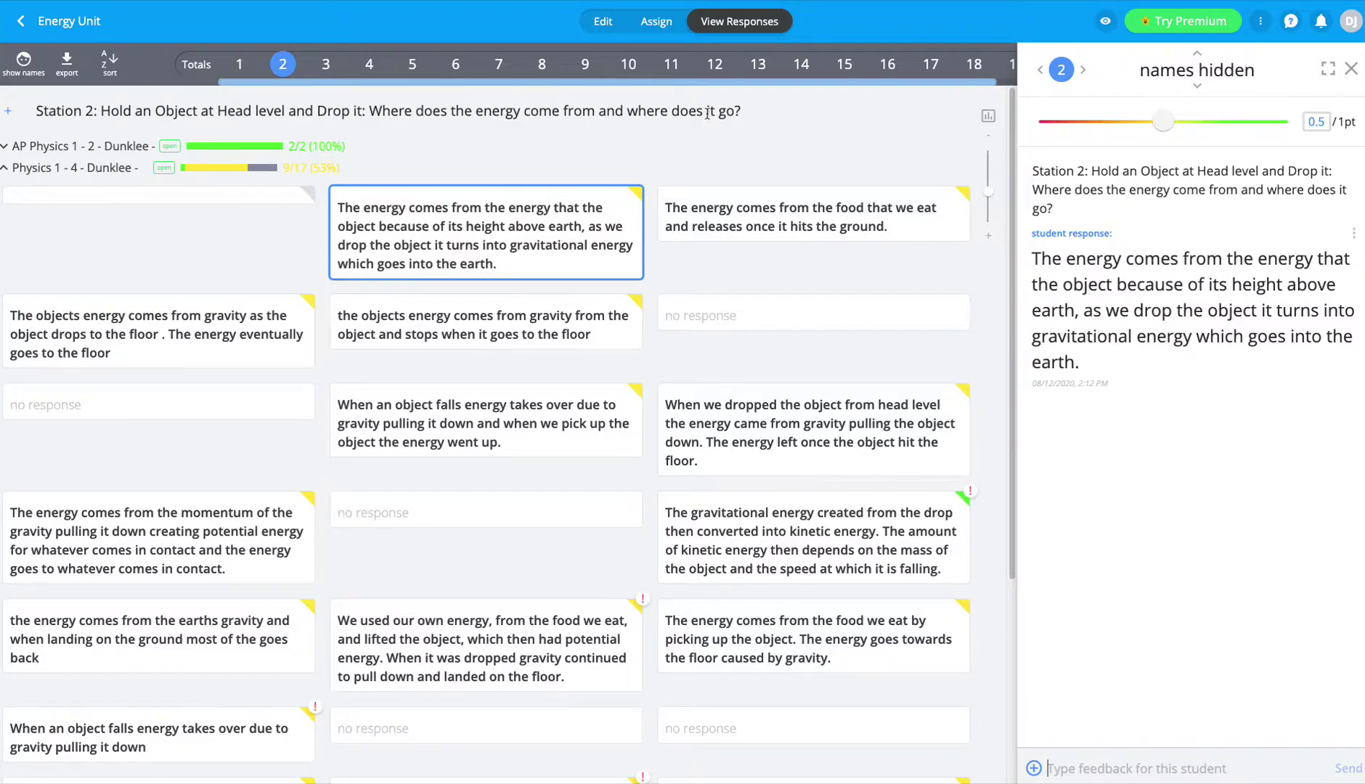
Review the class responses to questions 3 through 8, and return to question 7 on energy storage methods.
left_click(324, 64)
left_click(369, 64)
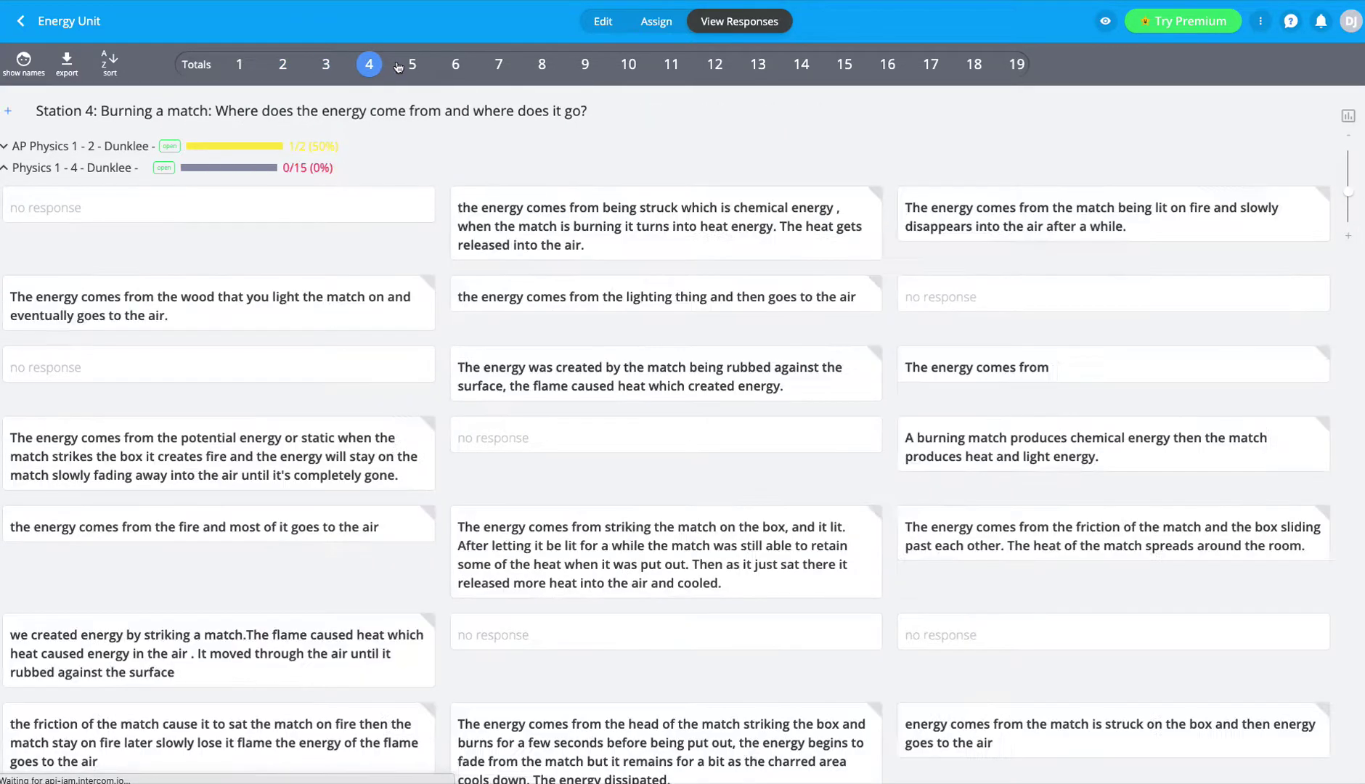
left_click(413, 64)
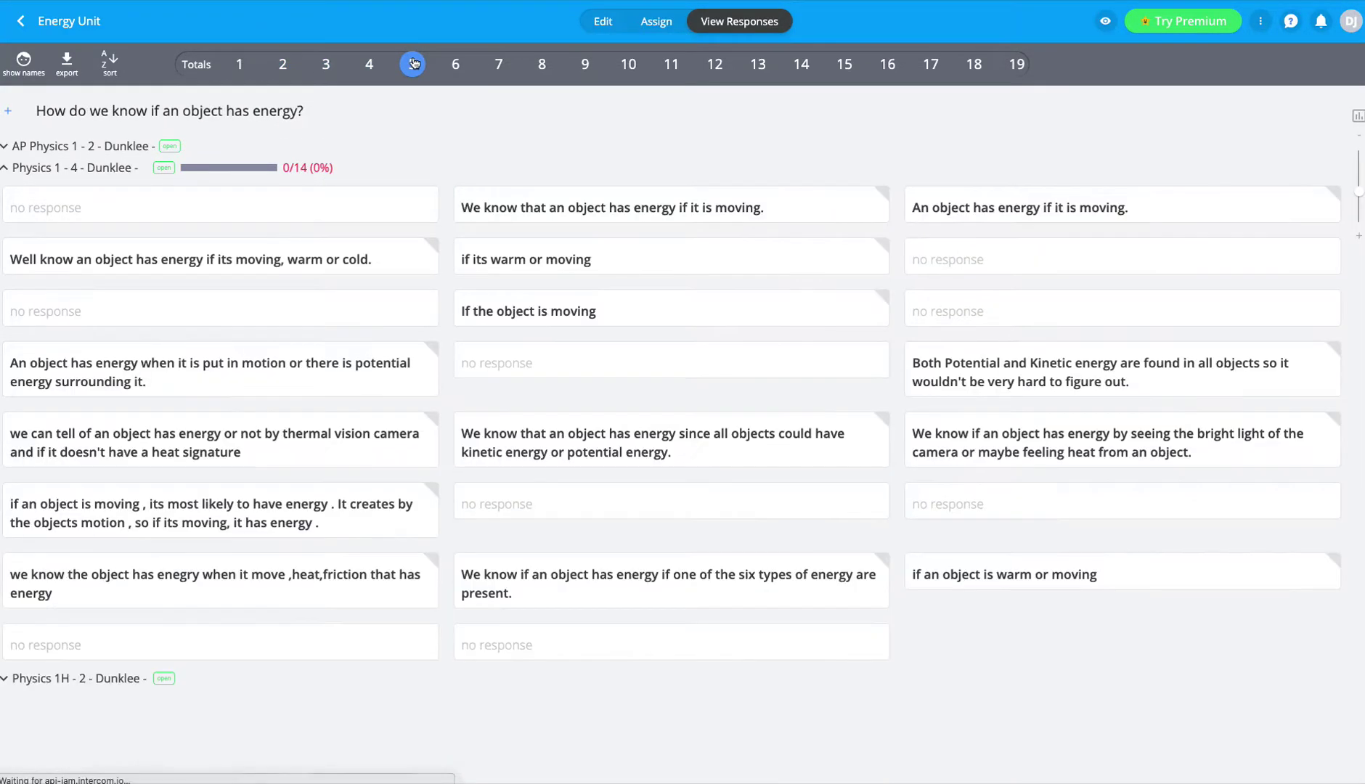
left_click(456, 66)
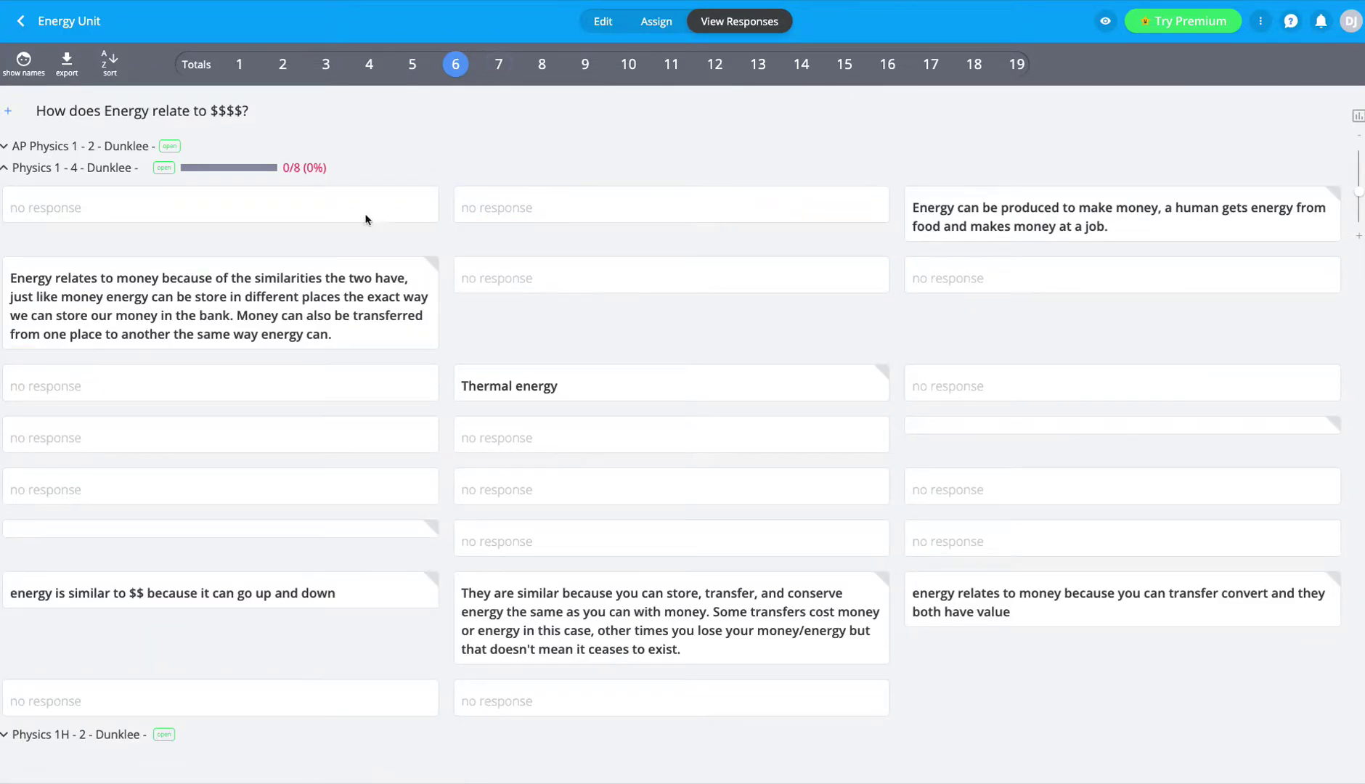
left_click(508, 64)
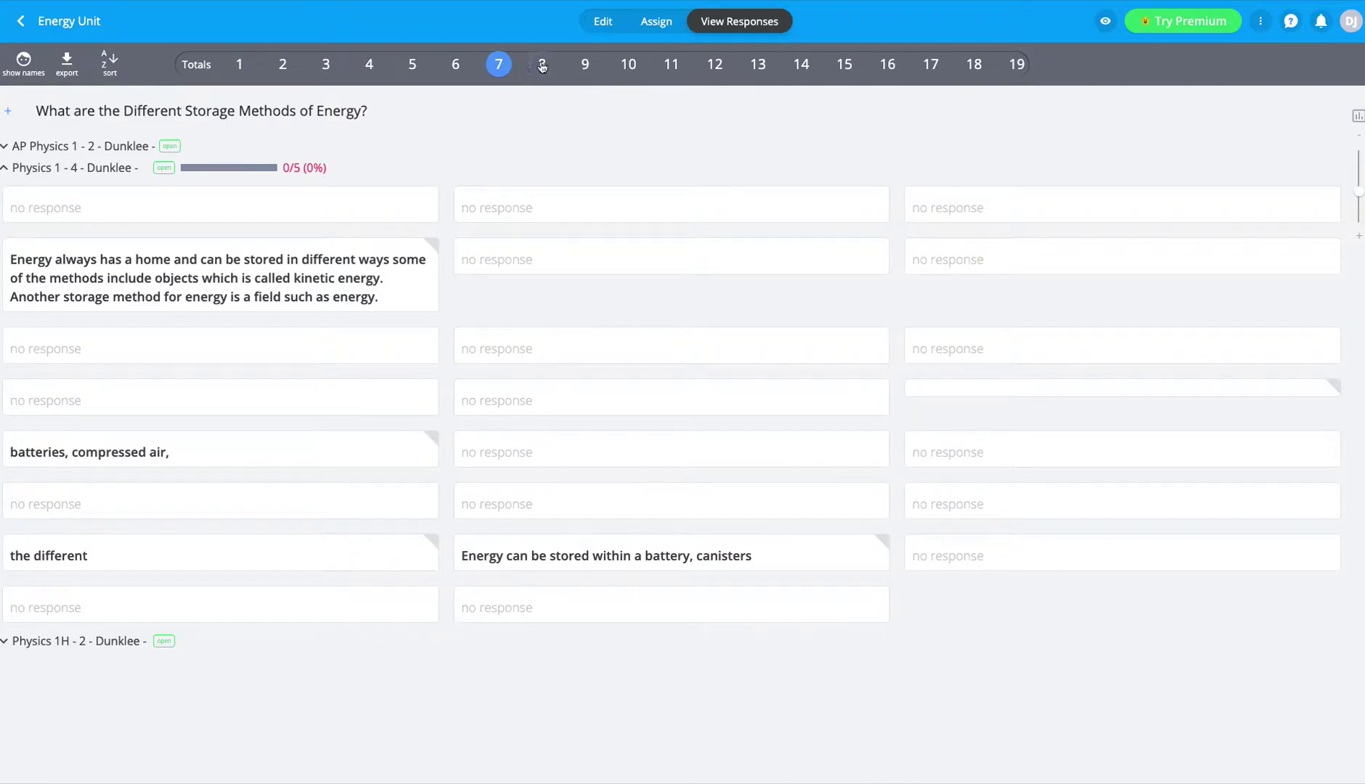
left_click(542, 66)
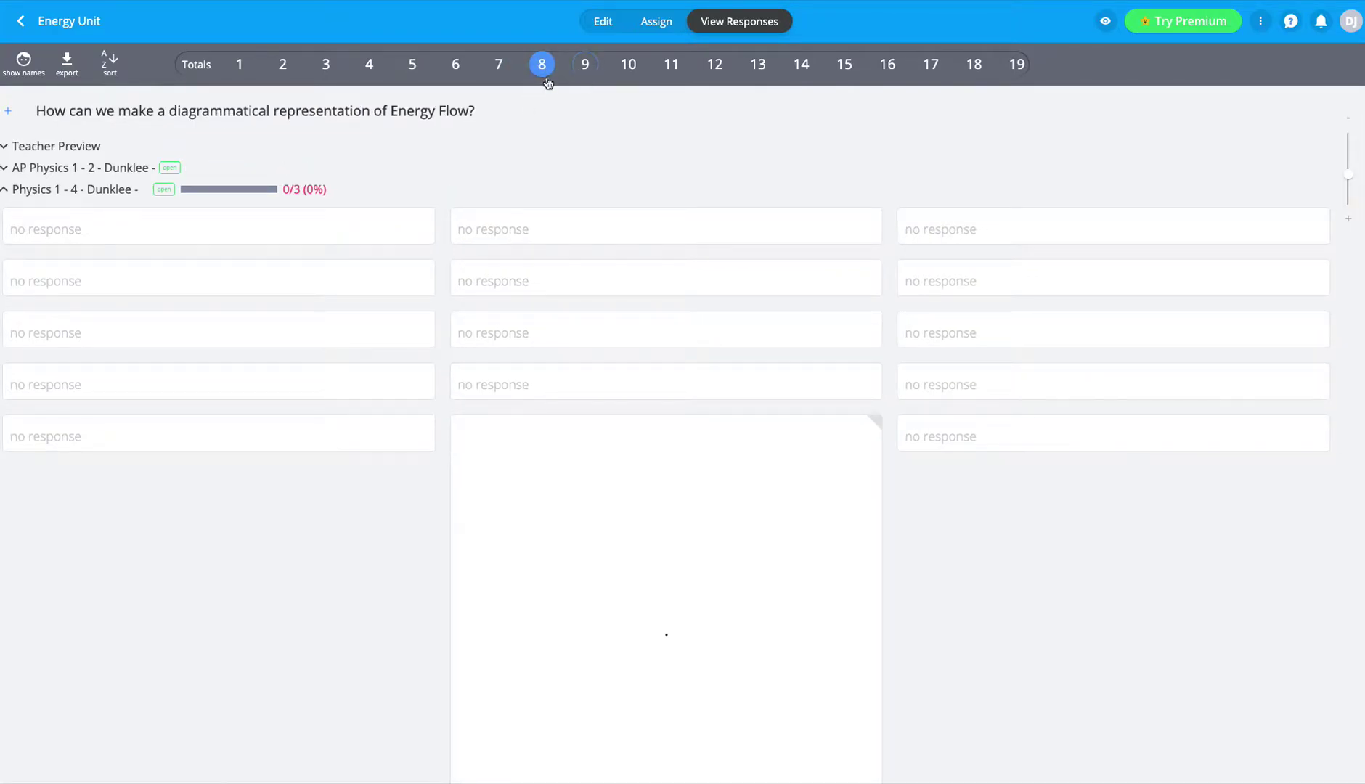
left_click(501, 68)
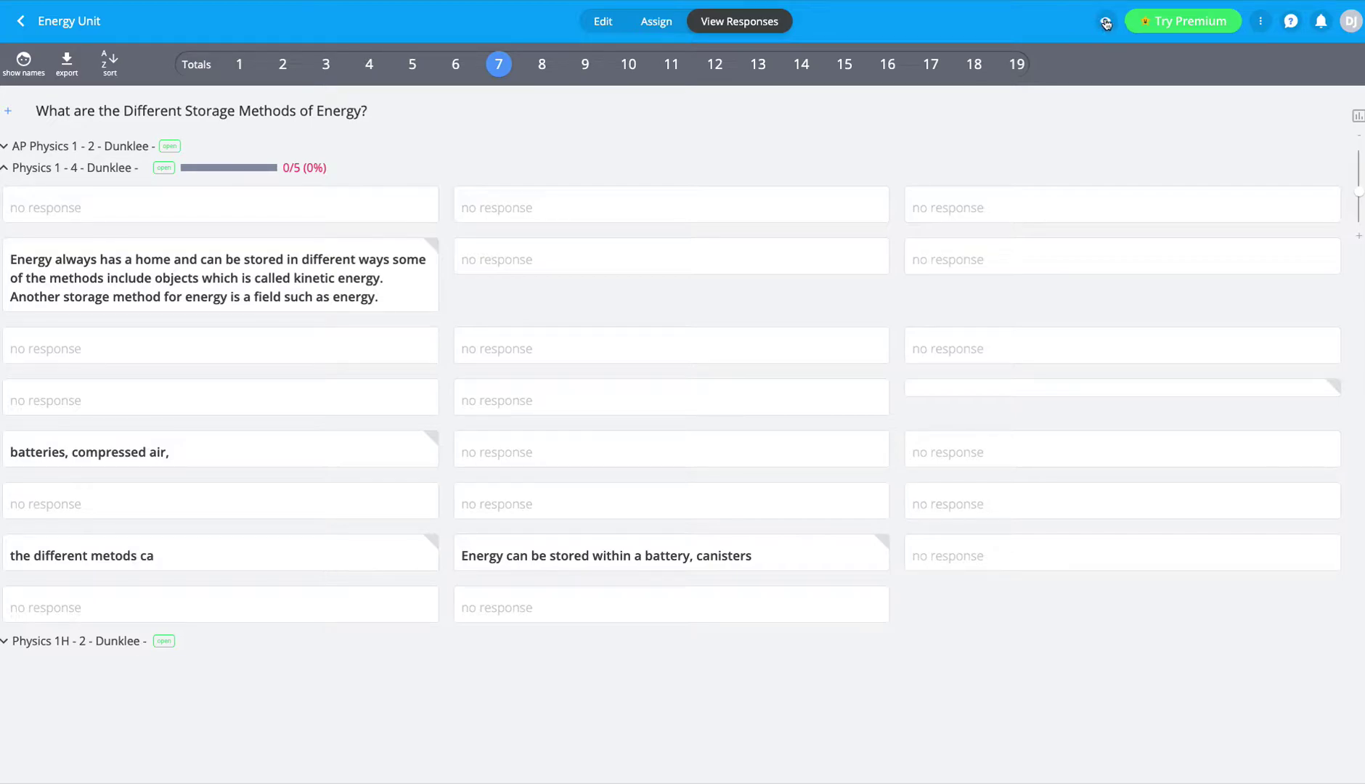
Preview the assignment as a student in desktop layout, and open that preview as a full page.
left_click(1105, 23)
scroll(1217, 277, "down", 2)
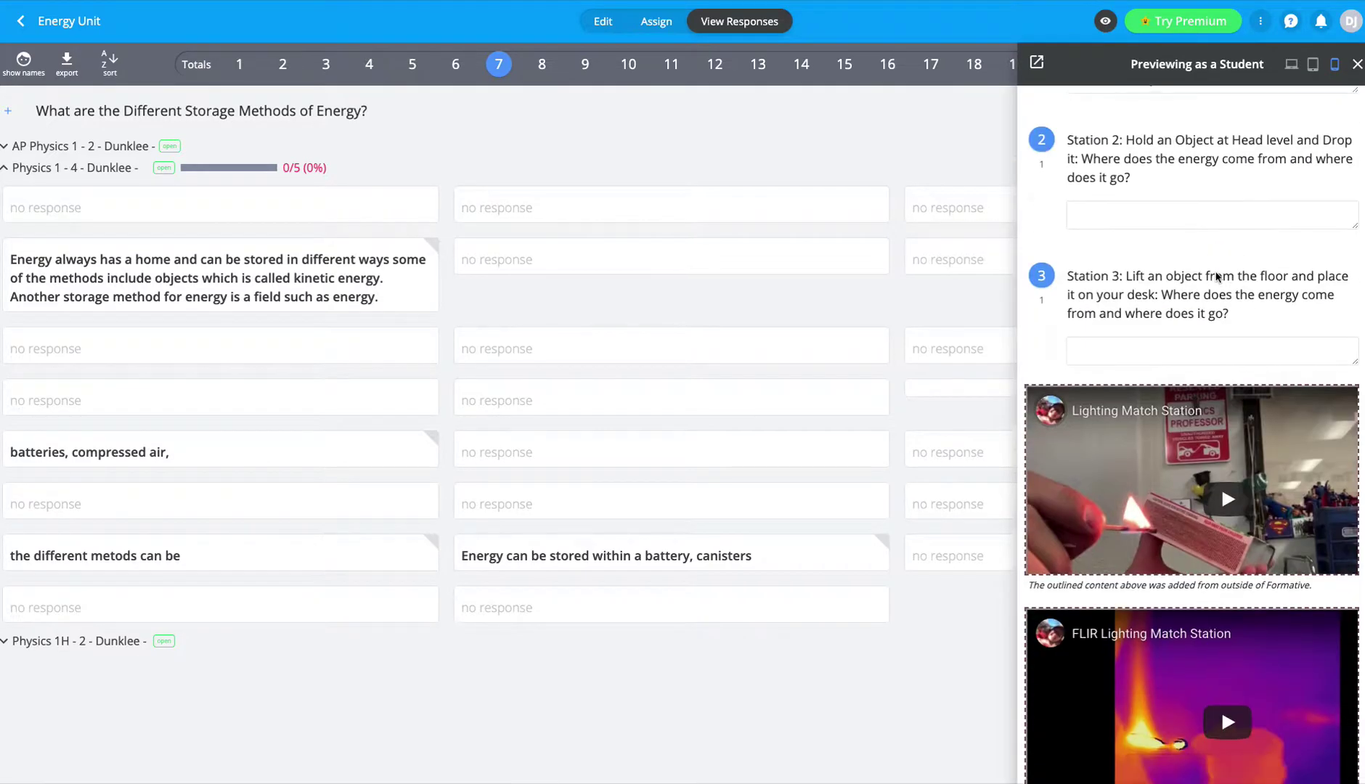
scroll(1218, 277, "down", 10)
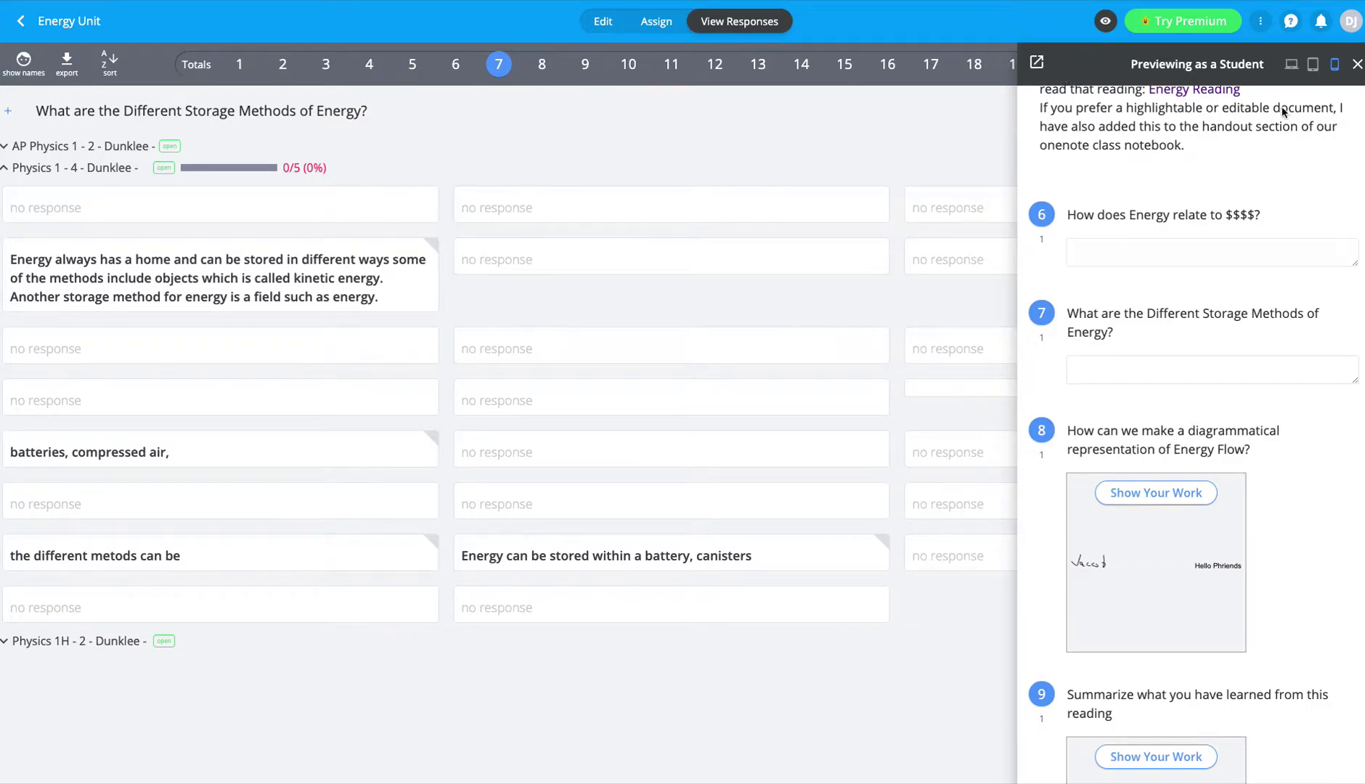
left_click(1313, 65)
left_click(1291, 65)
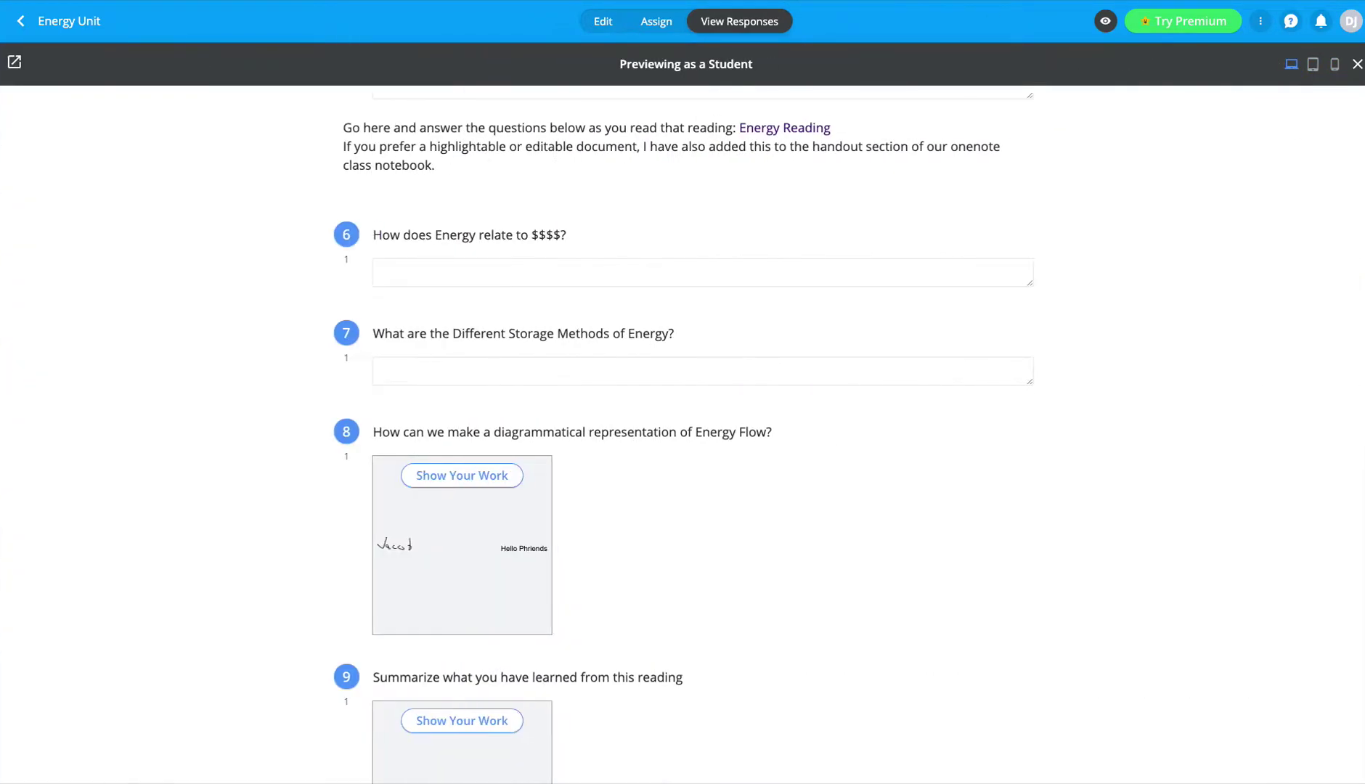
left_click(14, 62)
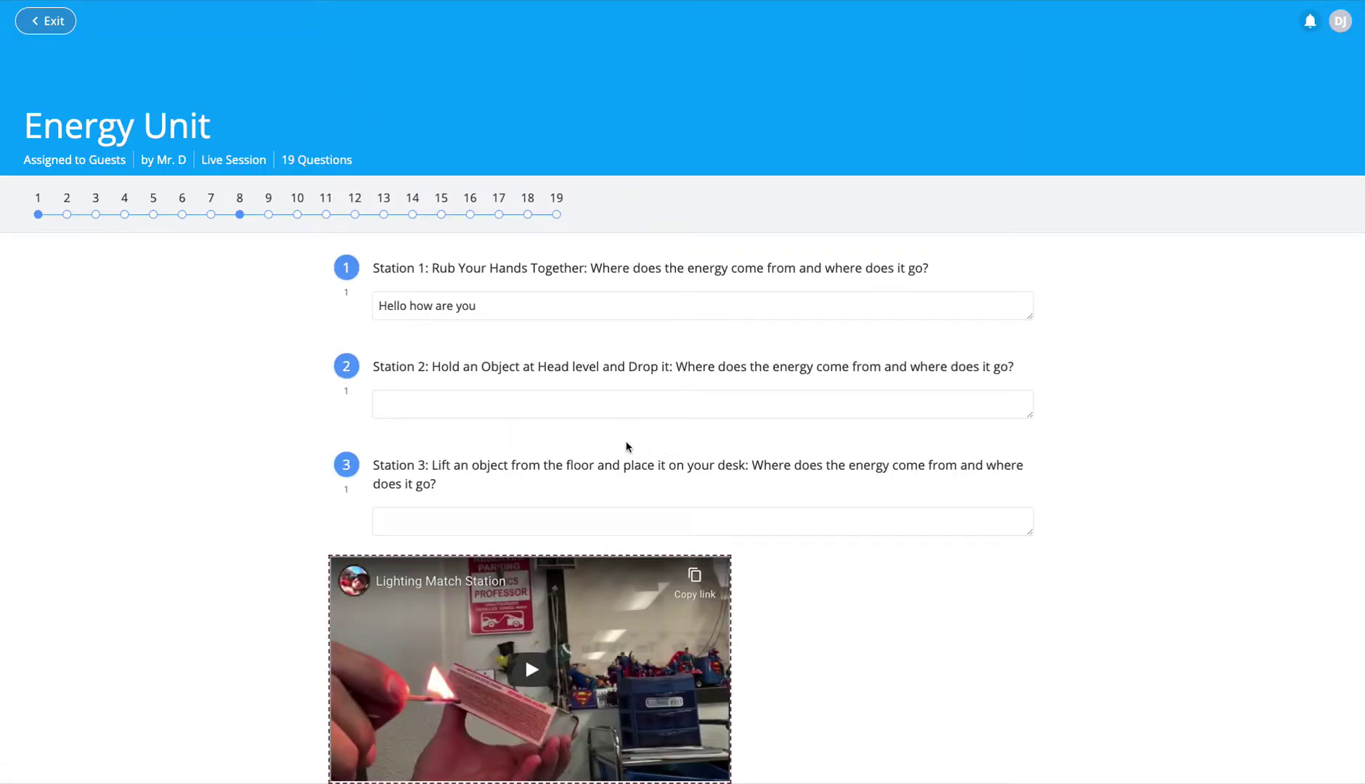
Examine questions 1 to 8 in the student view, including the embedded match videos and the Energy Reading link.
scroll(355, 363, "down", 1)
scroll(354, 363, "down", 9)
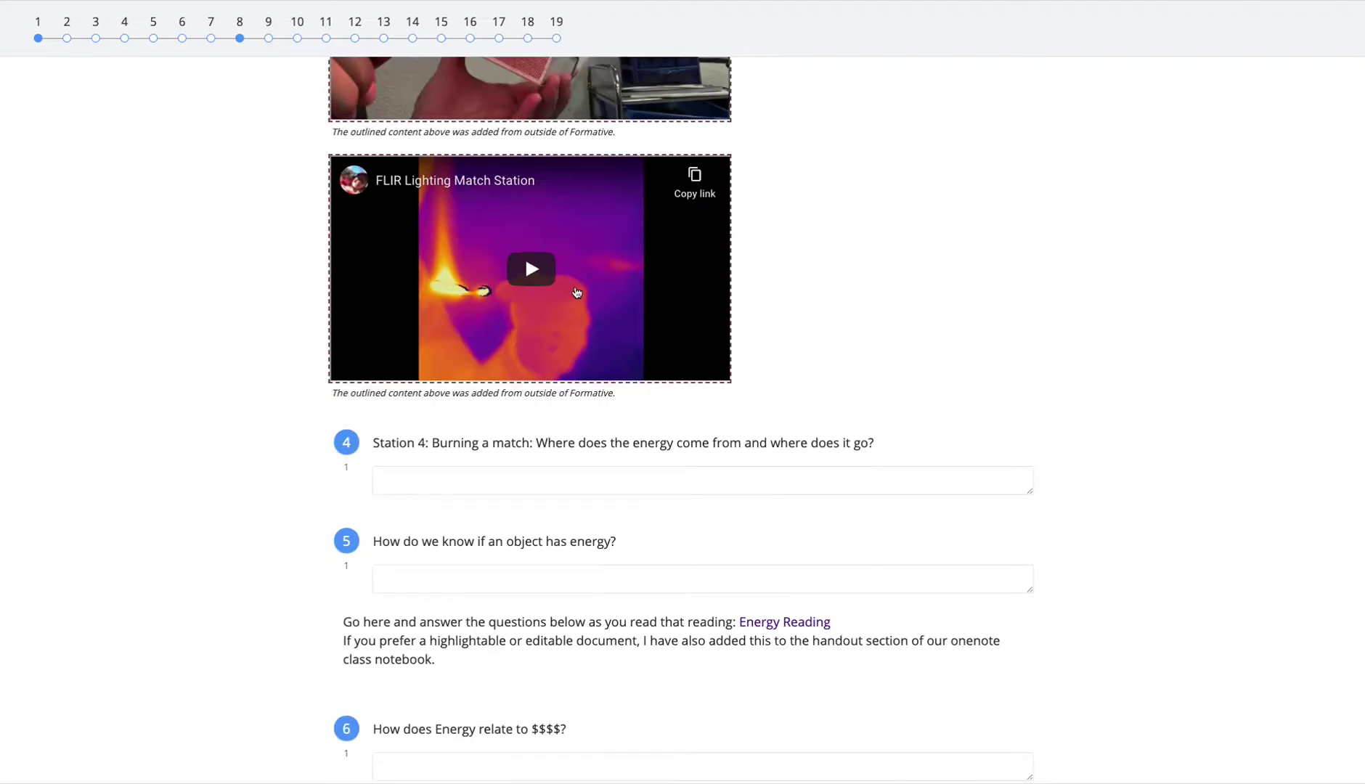
scroll(818, 332, "up", 10)
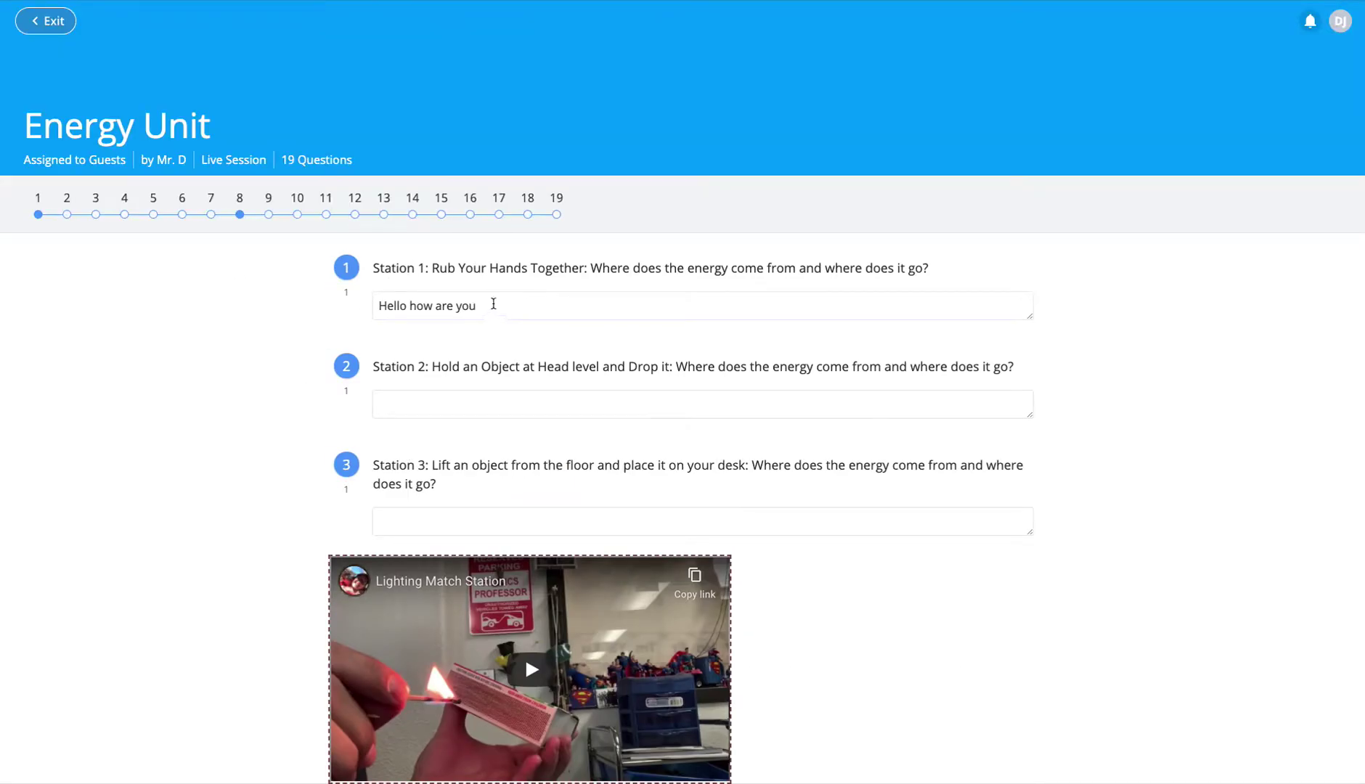
scroll(518, 304, "down", 5)
scroll(510, 333, "down", 5)
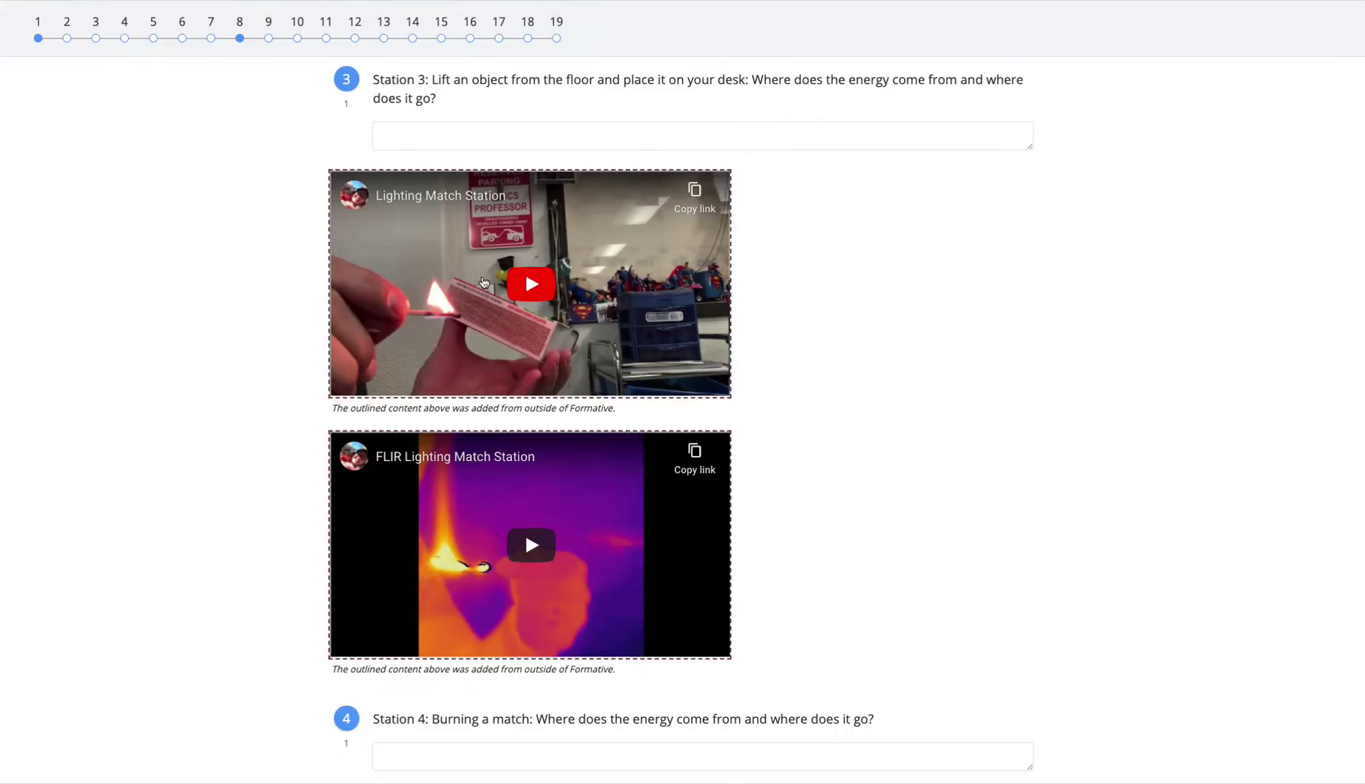
scroll(514, 165, "down", 1)
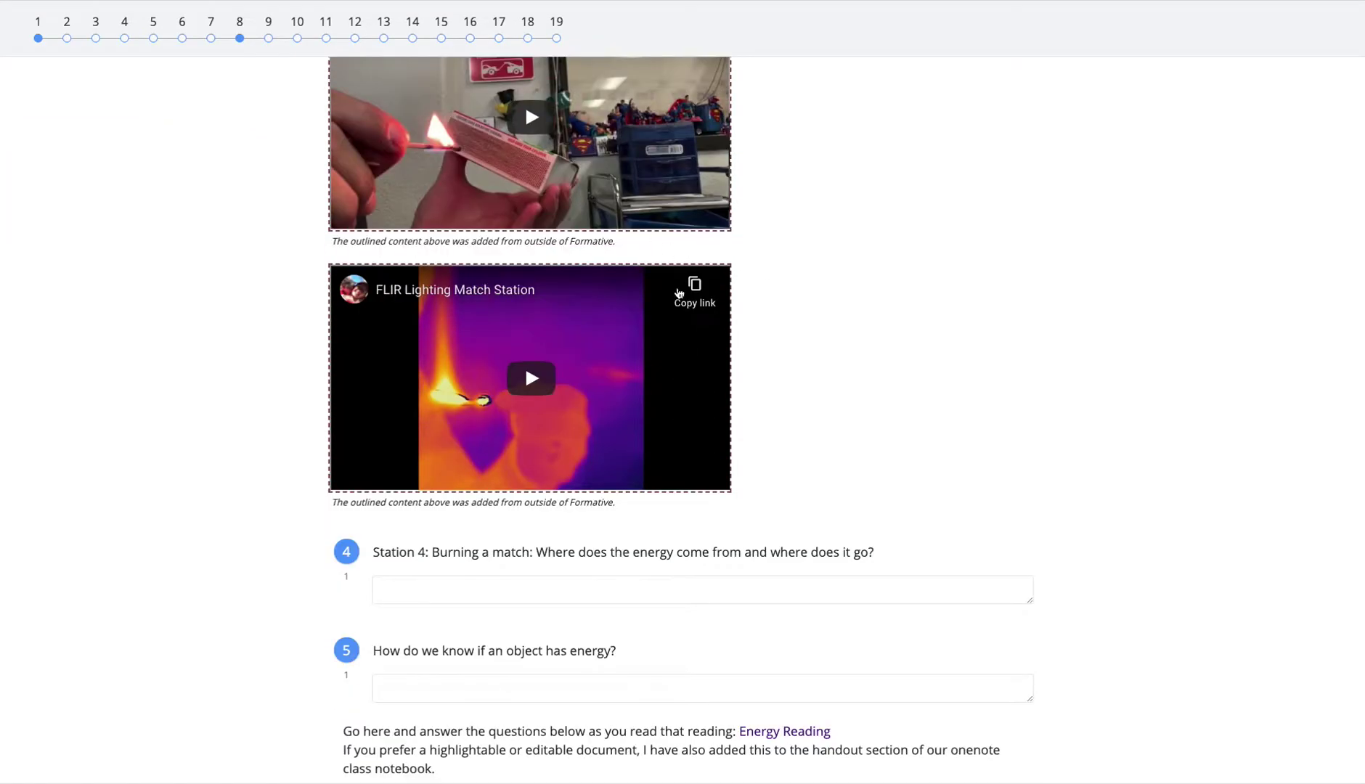
scroll(530, 584, "down", 4)
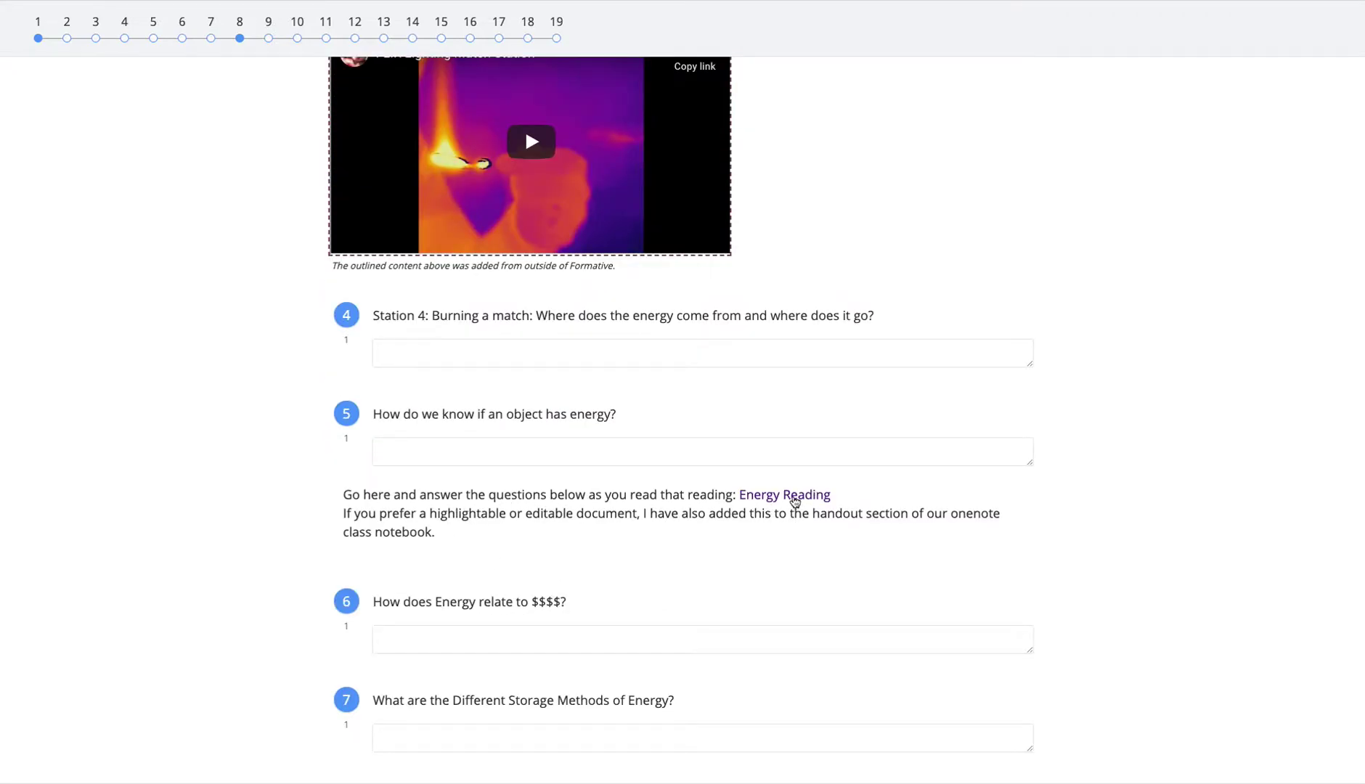
scroll(753, 399, "down", 2)
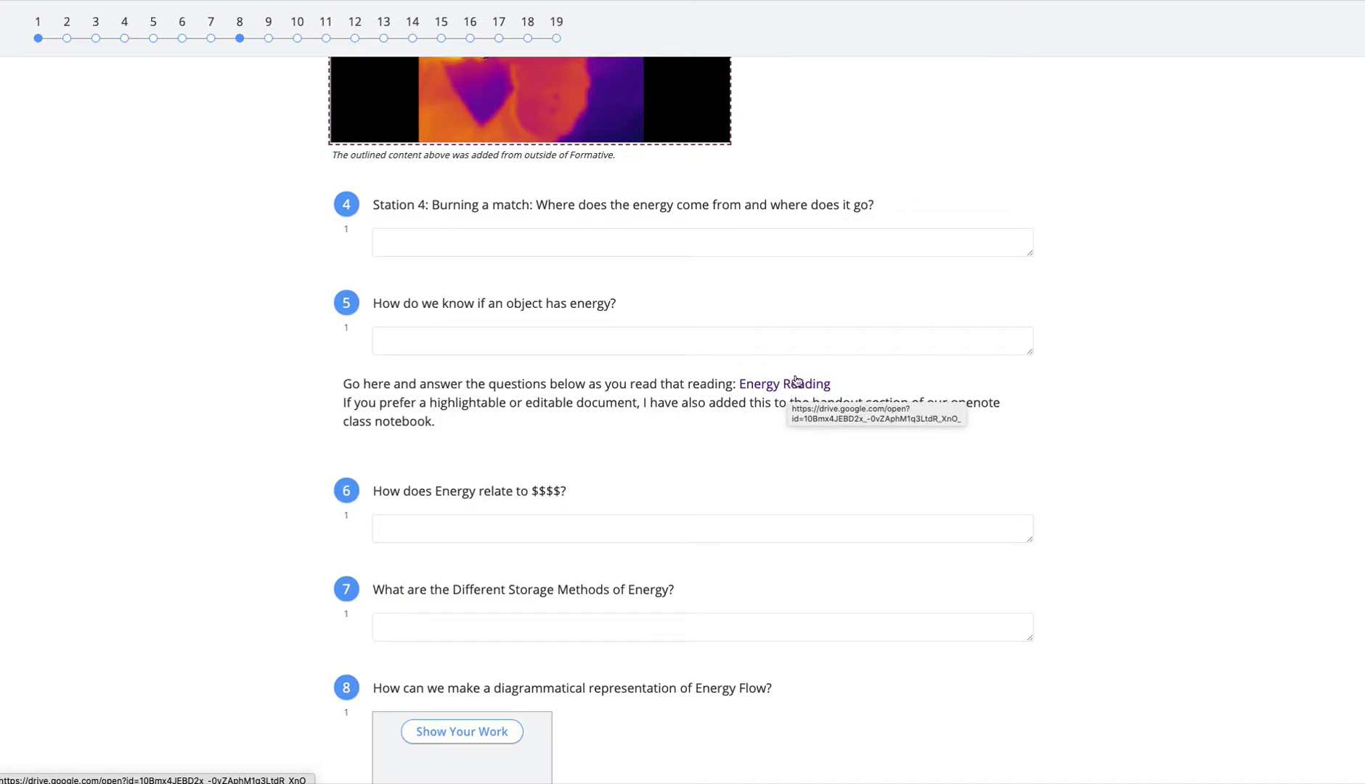
scroll(471, 403, "down", 2)
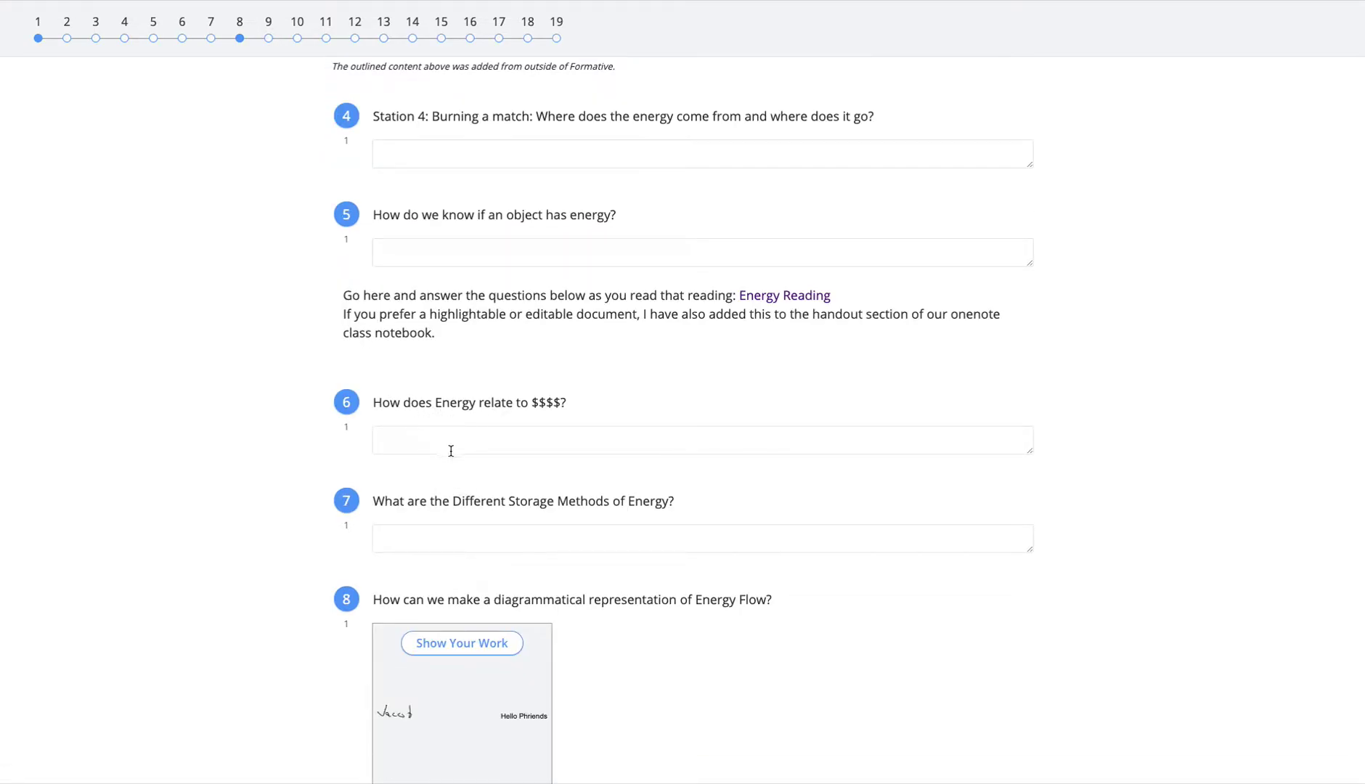
scroll(449, 450, "down", 5)
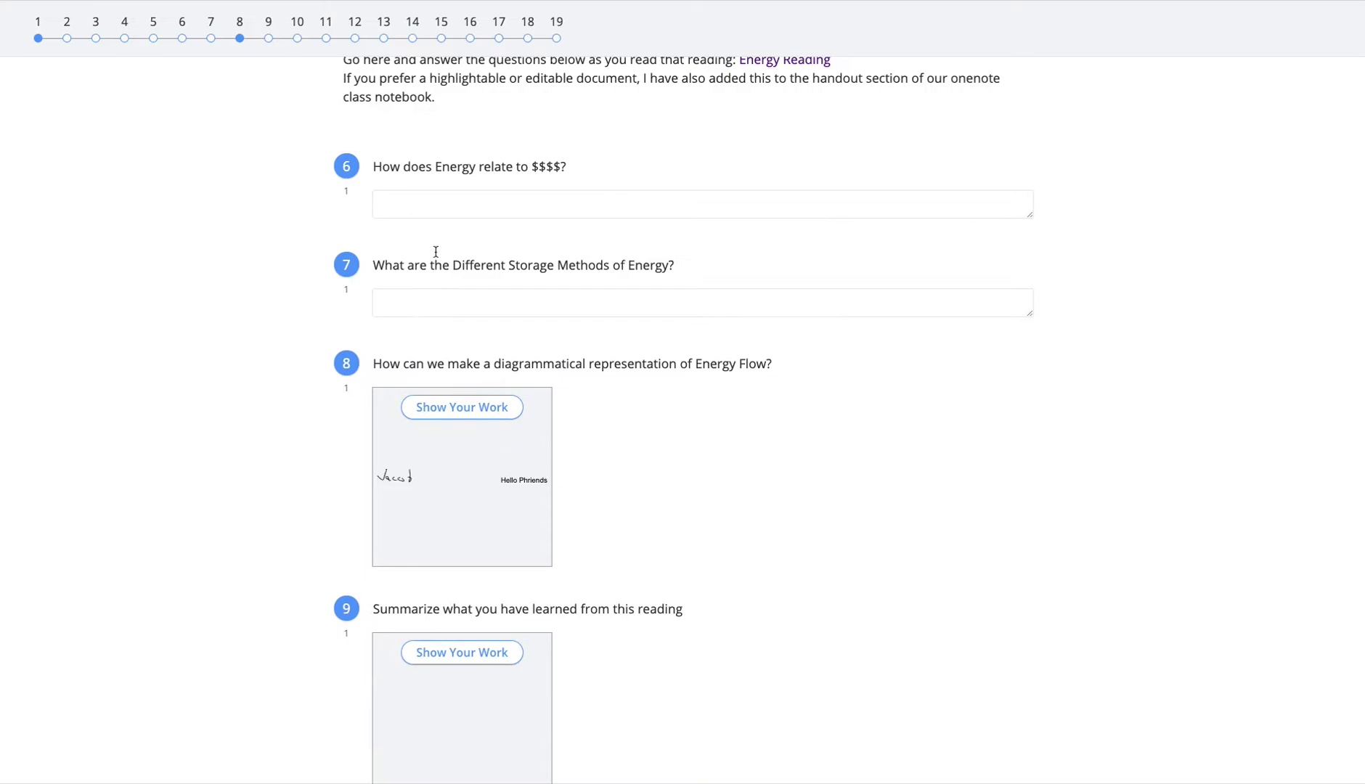
scroll(451, 363, "down", 1)
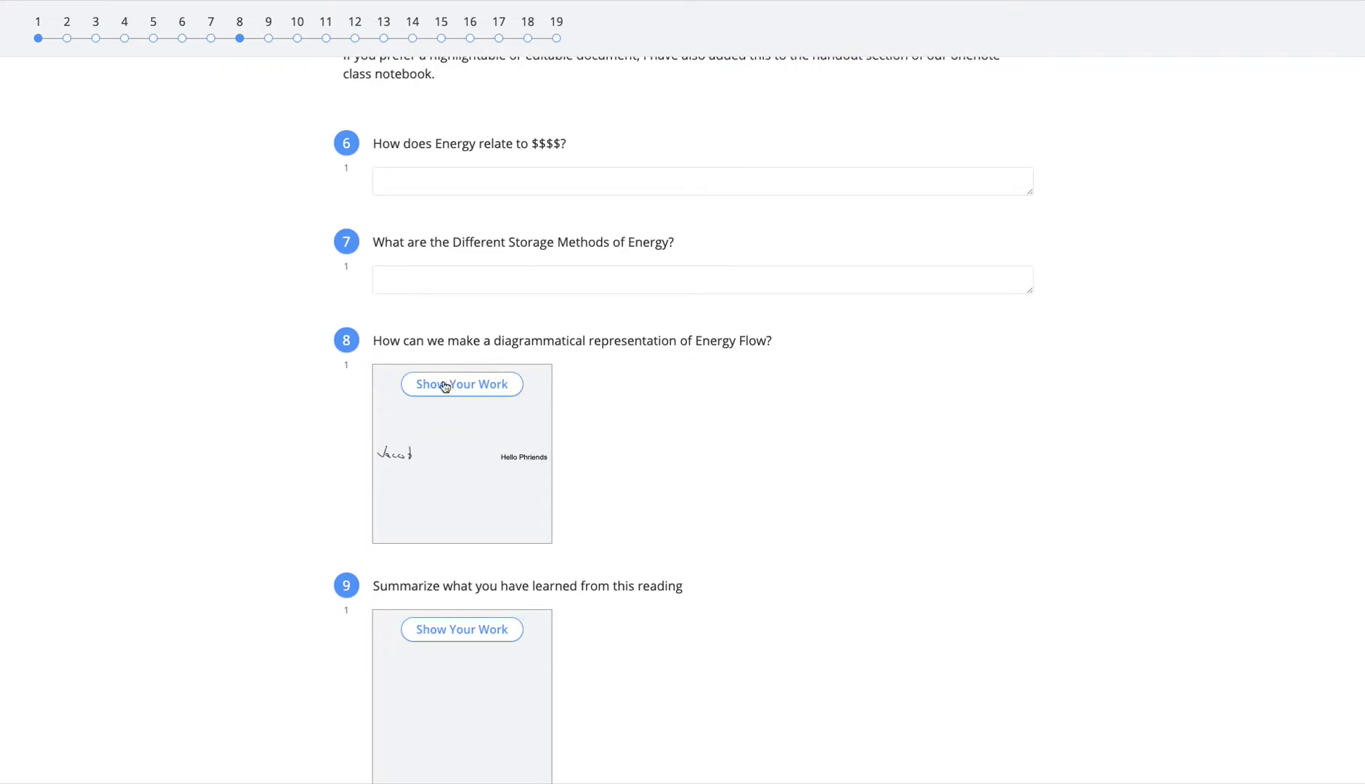
Open question 8's work canvas and draw a freehand squiggle and a straight diagonal line near the handwritten word.
left_click(445, 386)
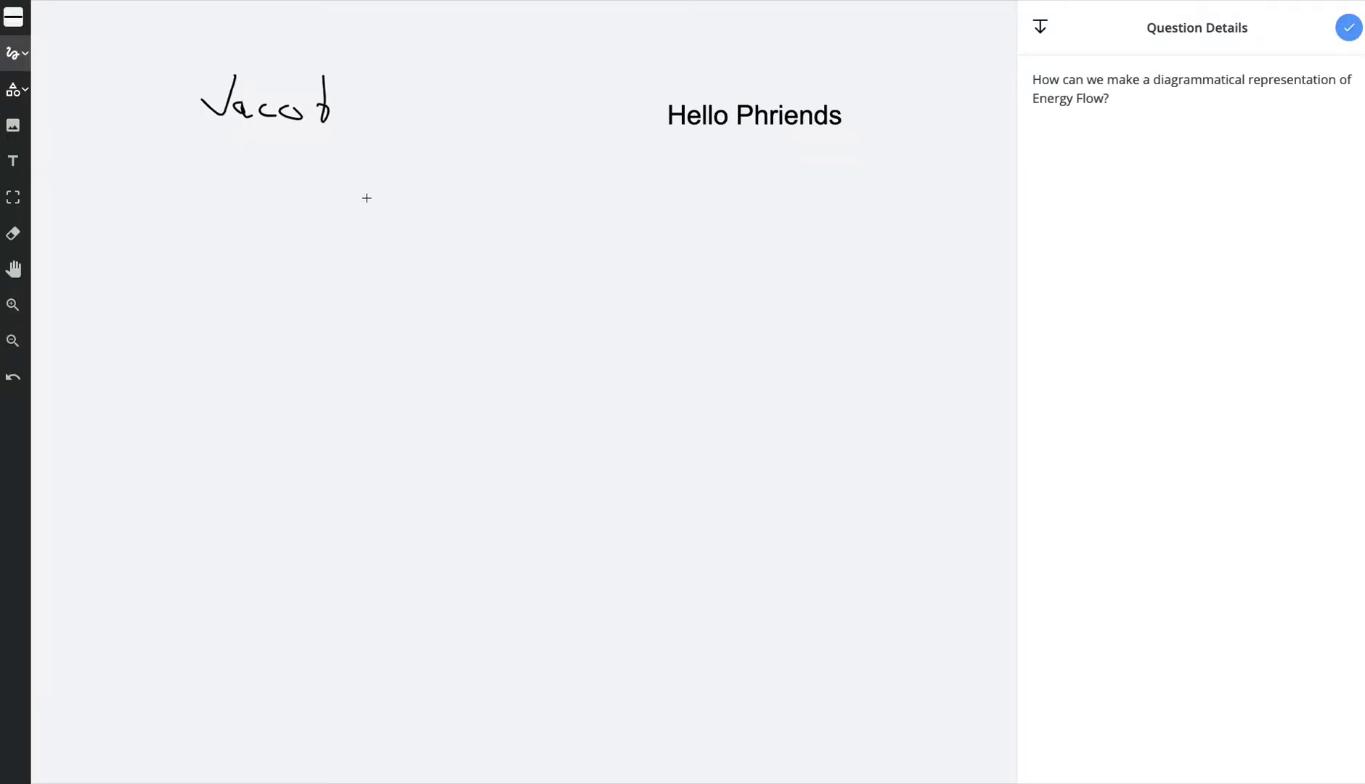
left_click_drag(337, 182, 439, 238)
left_click(24, 55)
left_click(45, 124)
left_click_drag(117, 112, 261, 247)
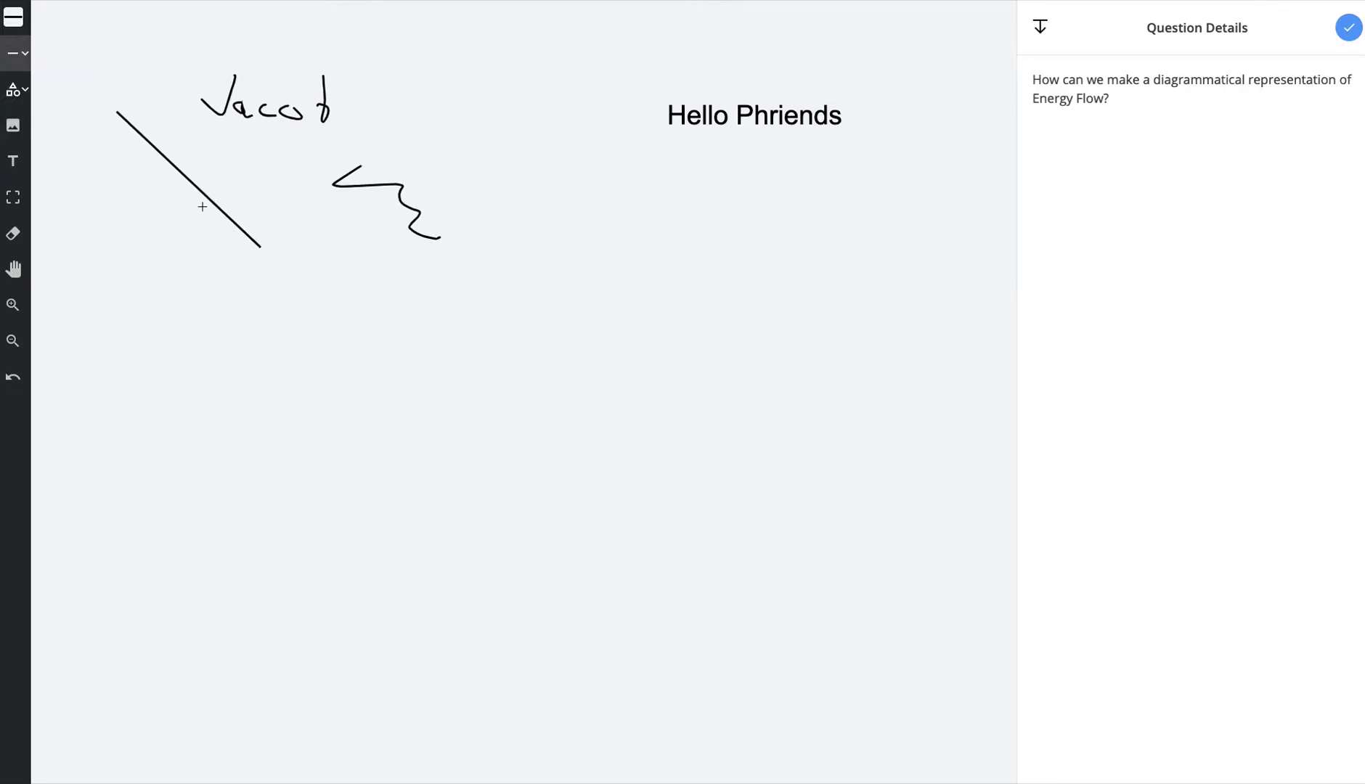
Draw a circle overlapping the diagonal line, and add the text "hello" beneath "Hello Phriends".
left_click(20, 93)
left_click(49, 158)
left_click_drag(78, 147, 291, 348)
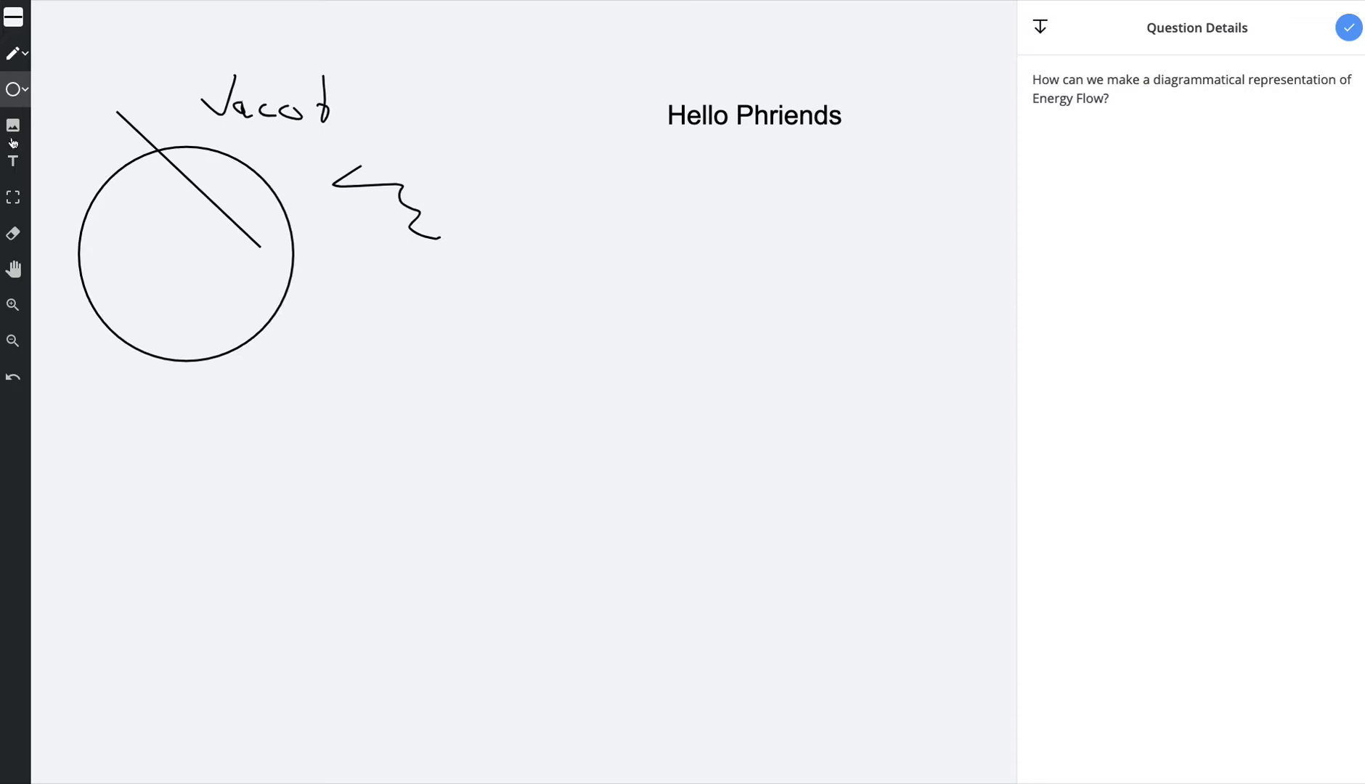
left_click(26, 165)
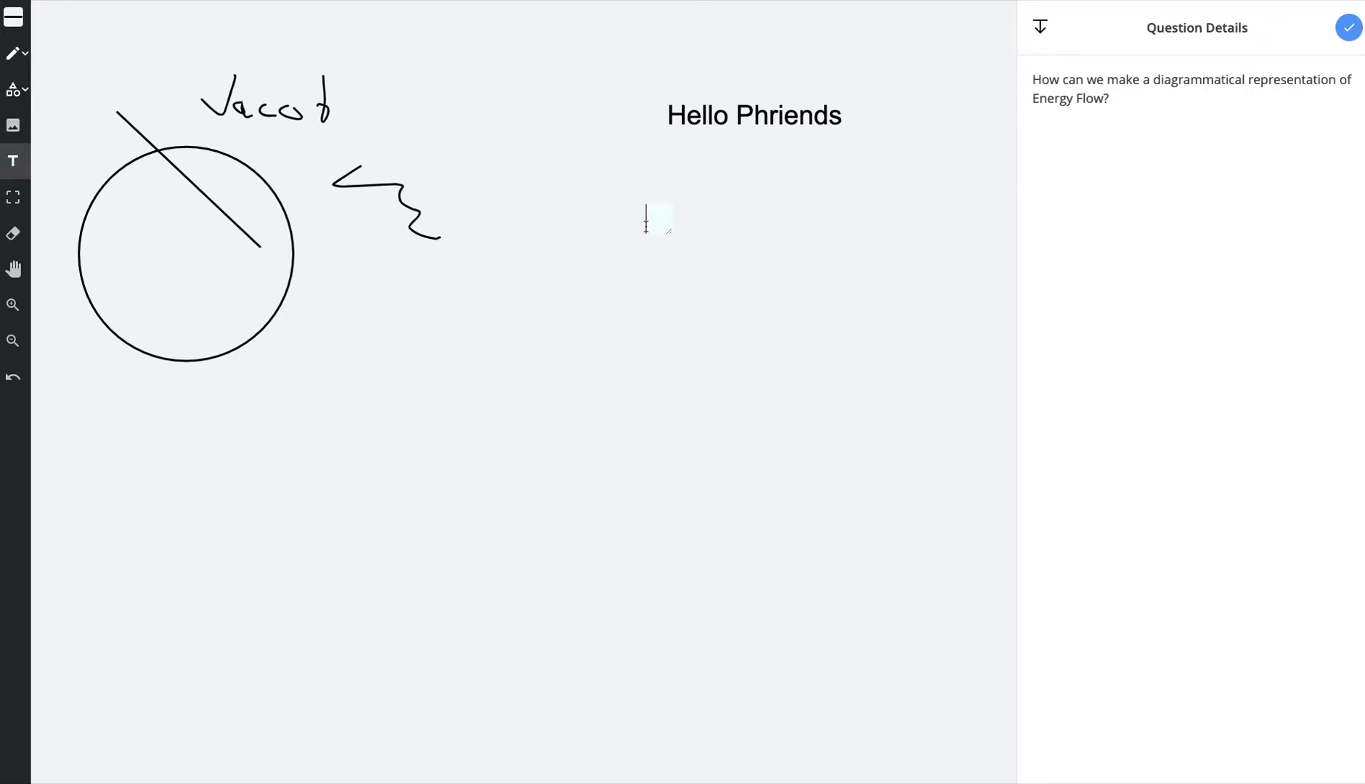
type("hello")
Shrink the circle on the canvas, and save the drawing as the answer to question 8.
left_click(16, 200)
left_click(105, 186)
left_click_drag(76, 140, 107, 175)
left_click(13, 269)
left_click_drag(63, 267, 165, 347)
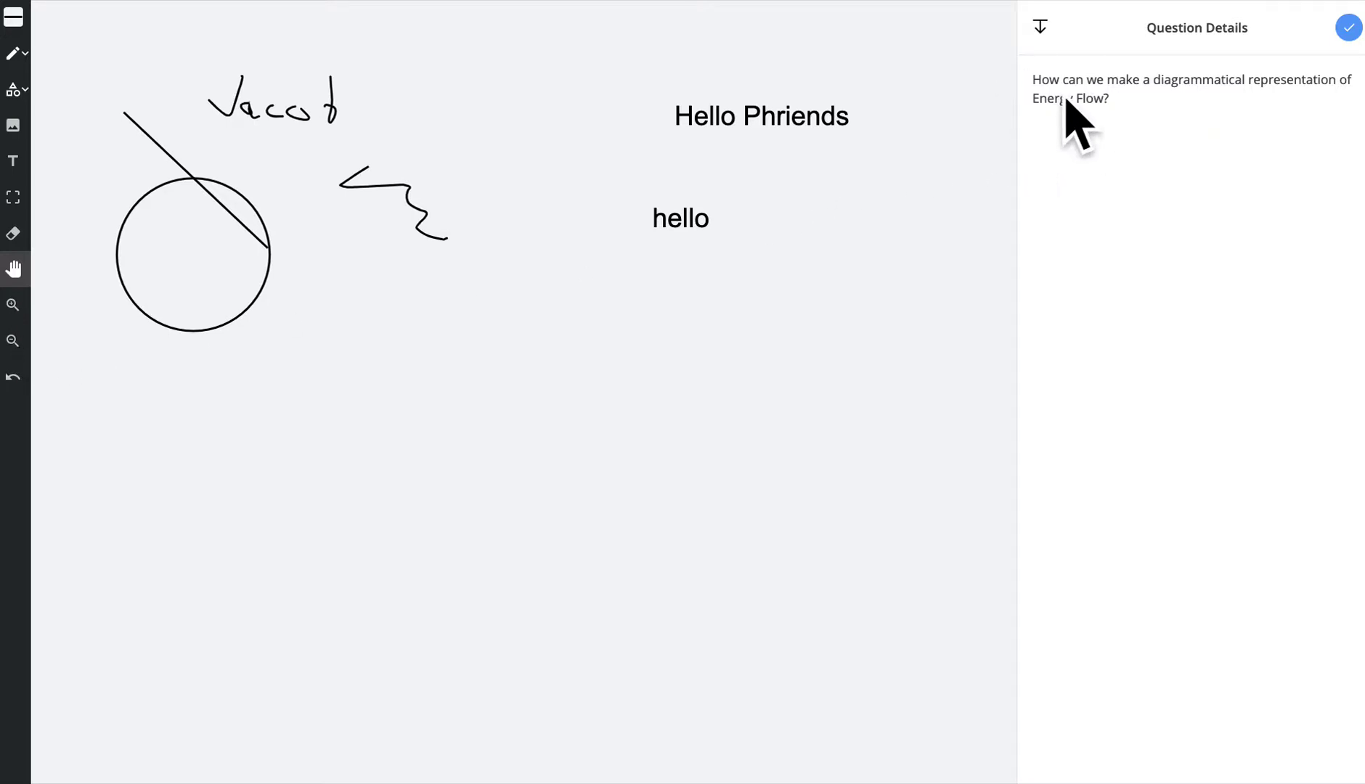
left_click(1348, 29)
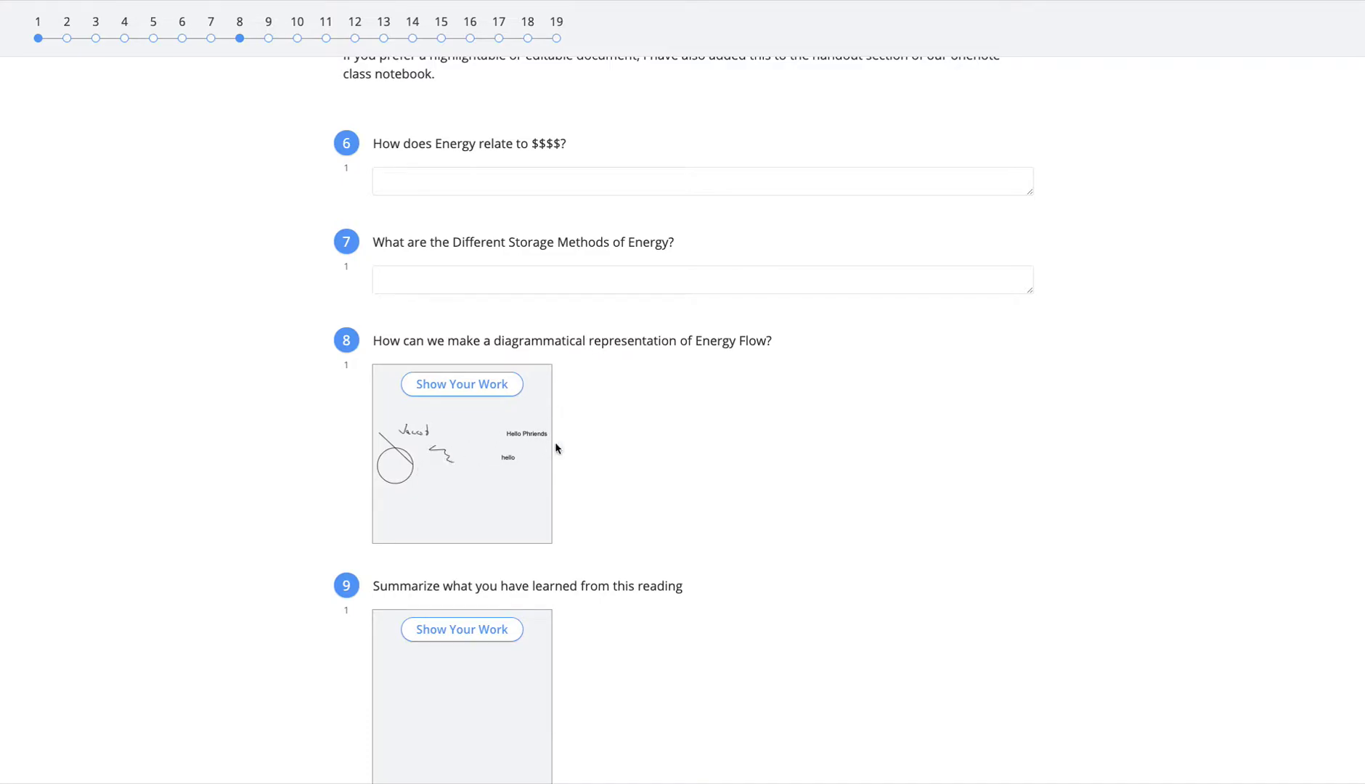
Examine the remaining questions from 9 through 18, including the LOL diagram tasks and the station videos.
scroll(429, 483, "down", 5)
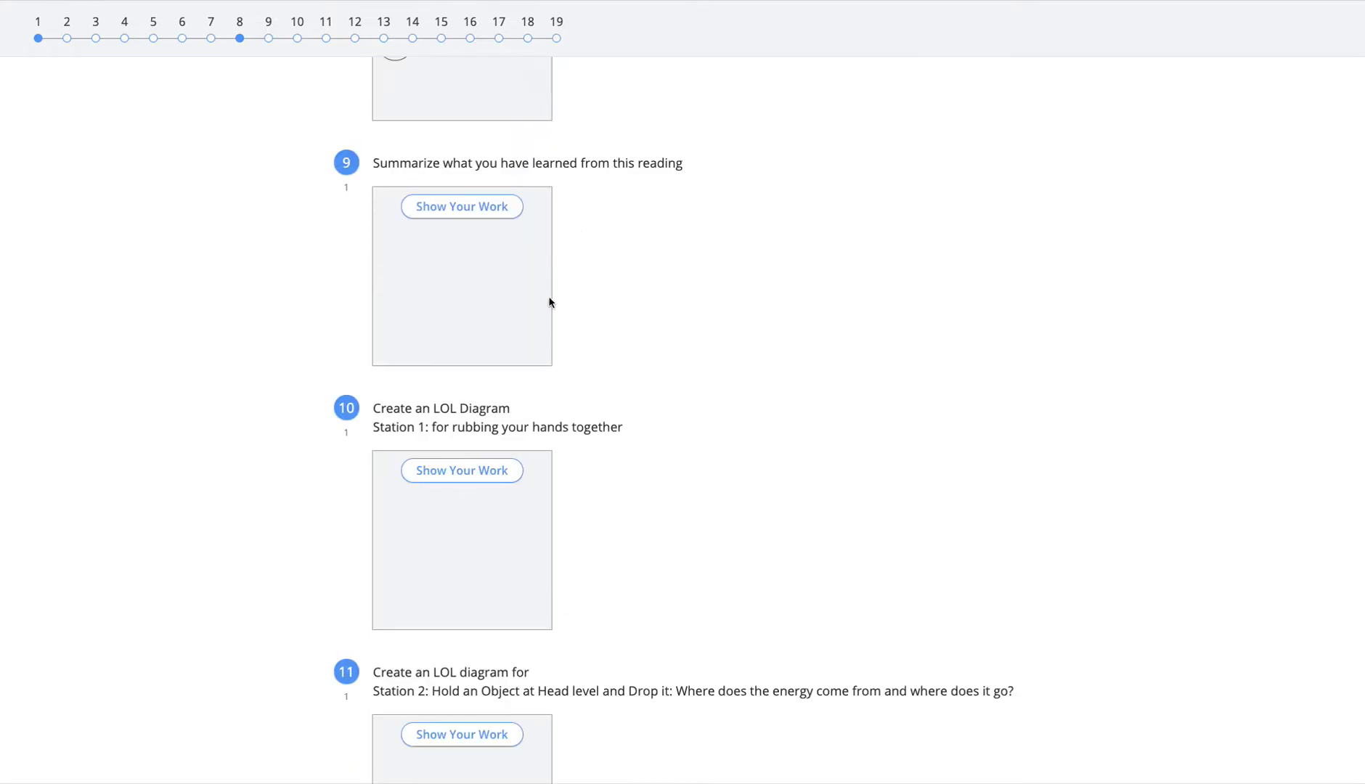
scroll(547, 303, "up", 2)
scroll(456, 210, "down", 12)
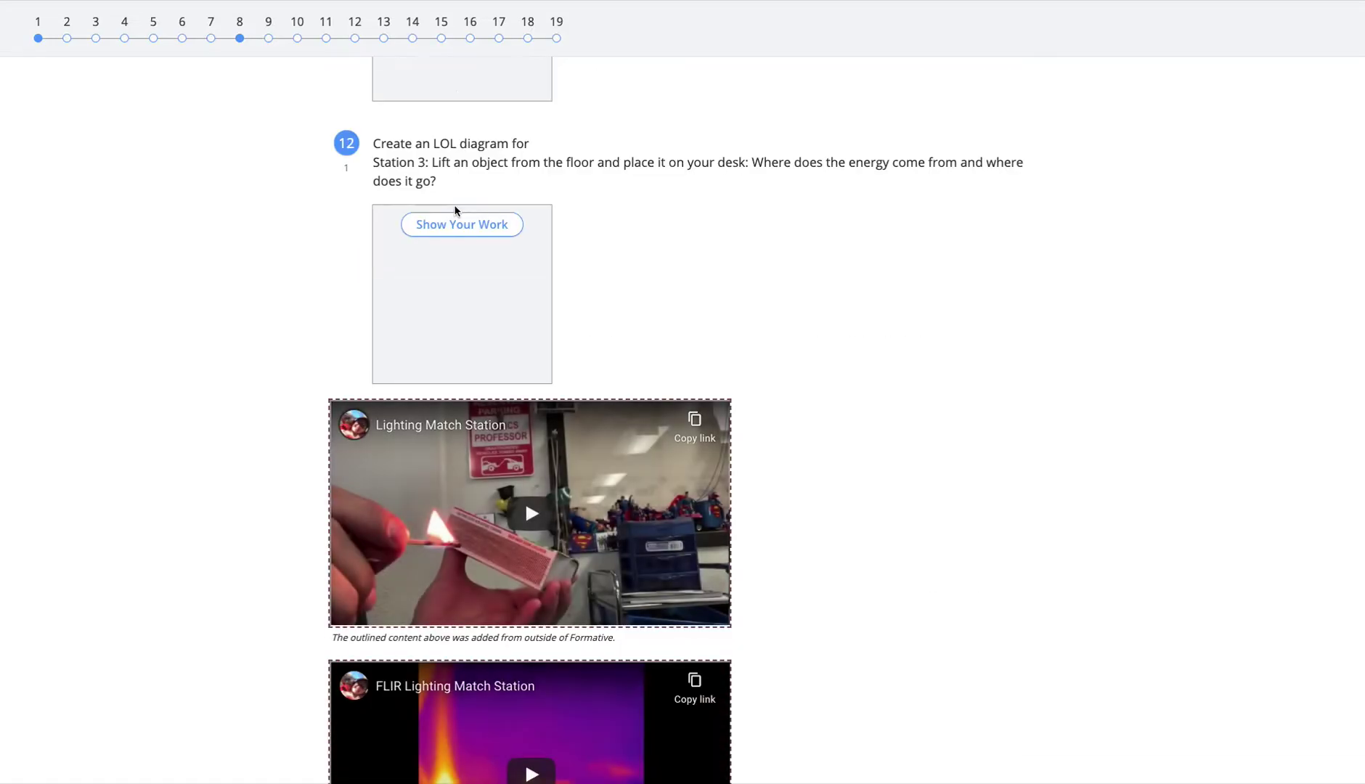
scroll(581, 330, "down", 3)
scroll(580, 330, "down", 11)
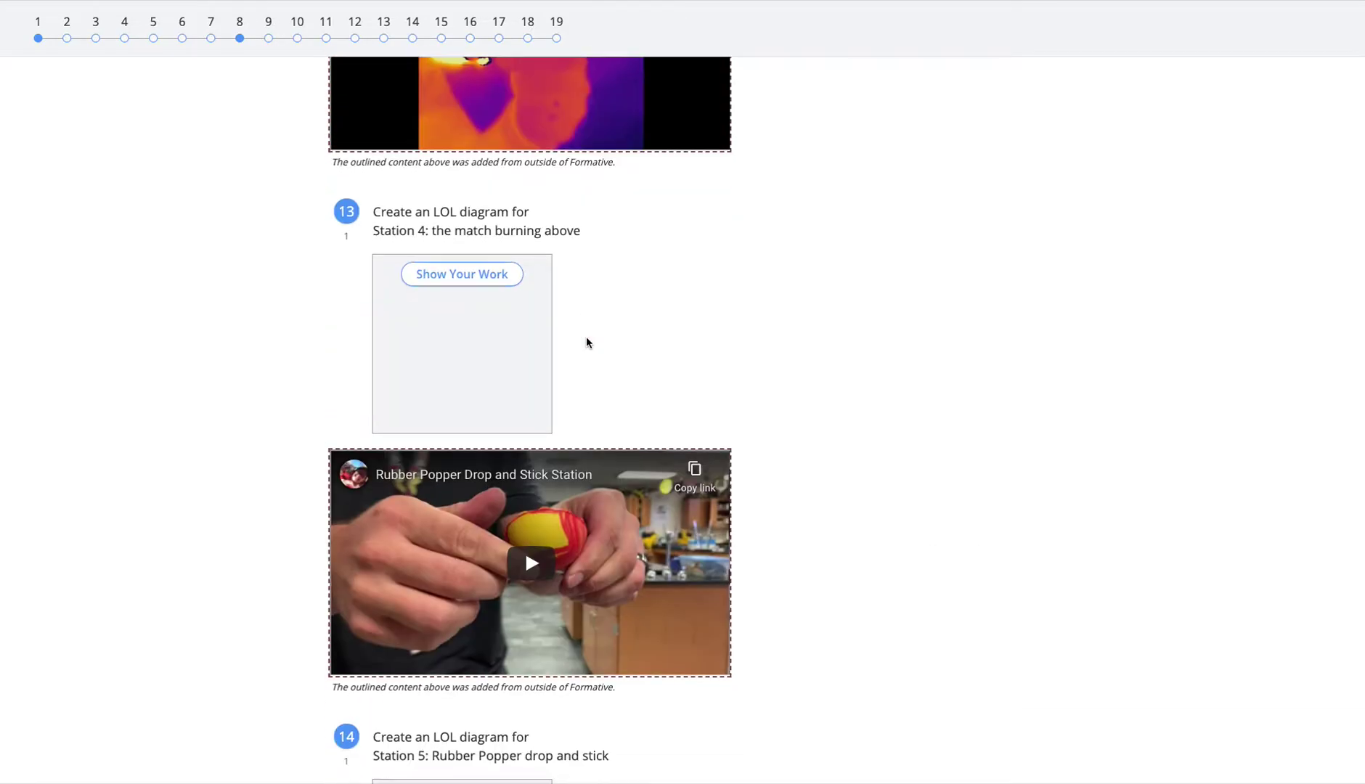
scroll(441, 306, "down", 20)
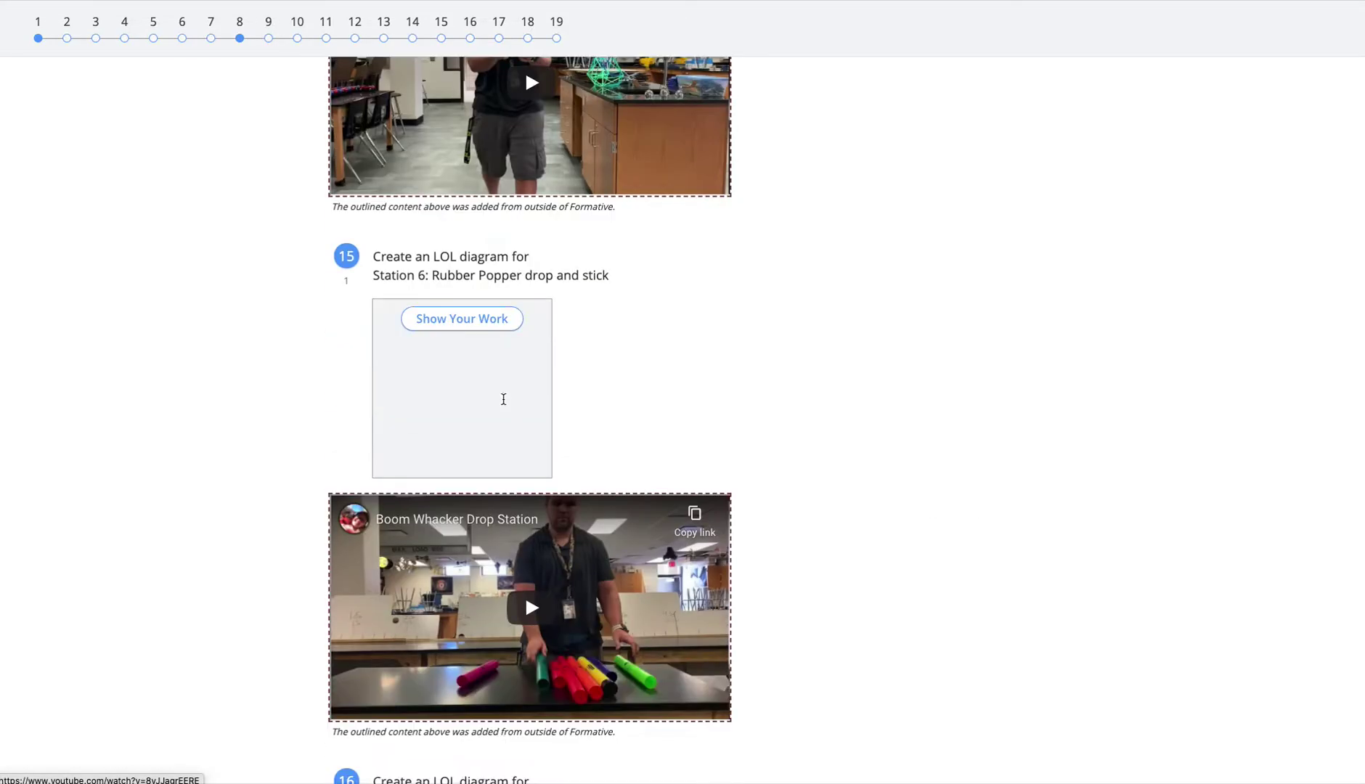
scroll(819, 405, "down", 5)
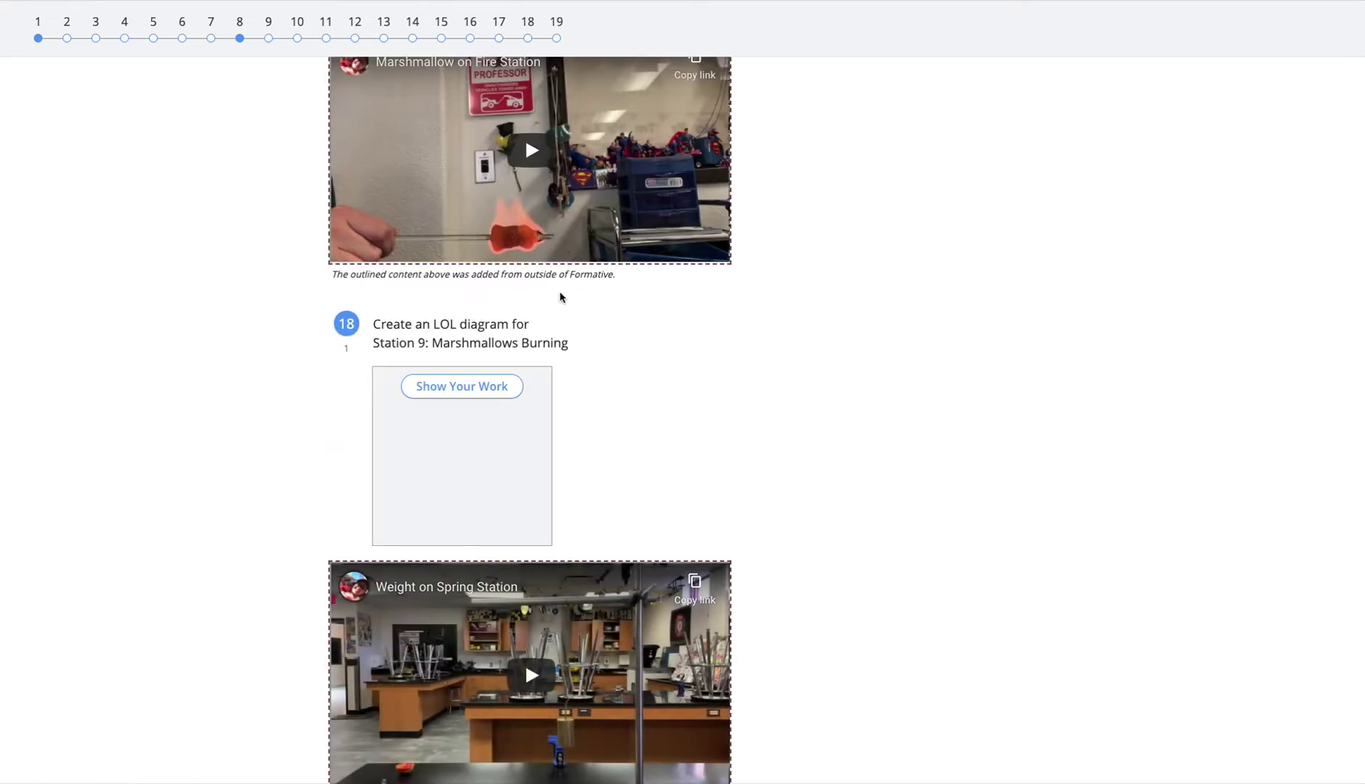
View question 19 on the weight on a spring and the earlier questions, and close the student preview.
scroll(873, 356, "down", 5)
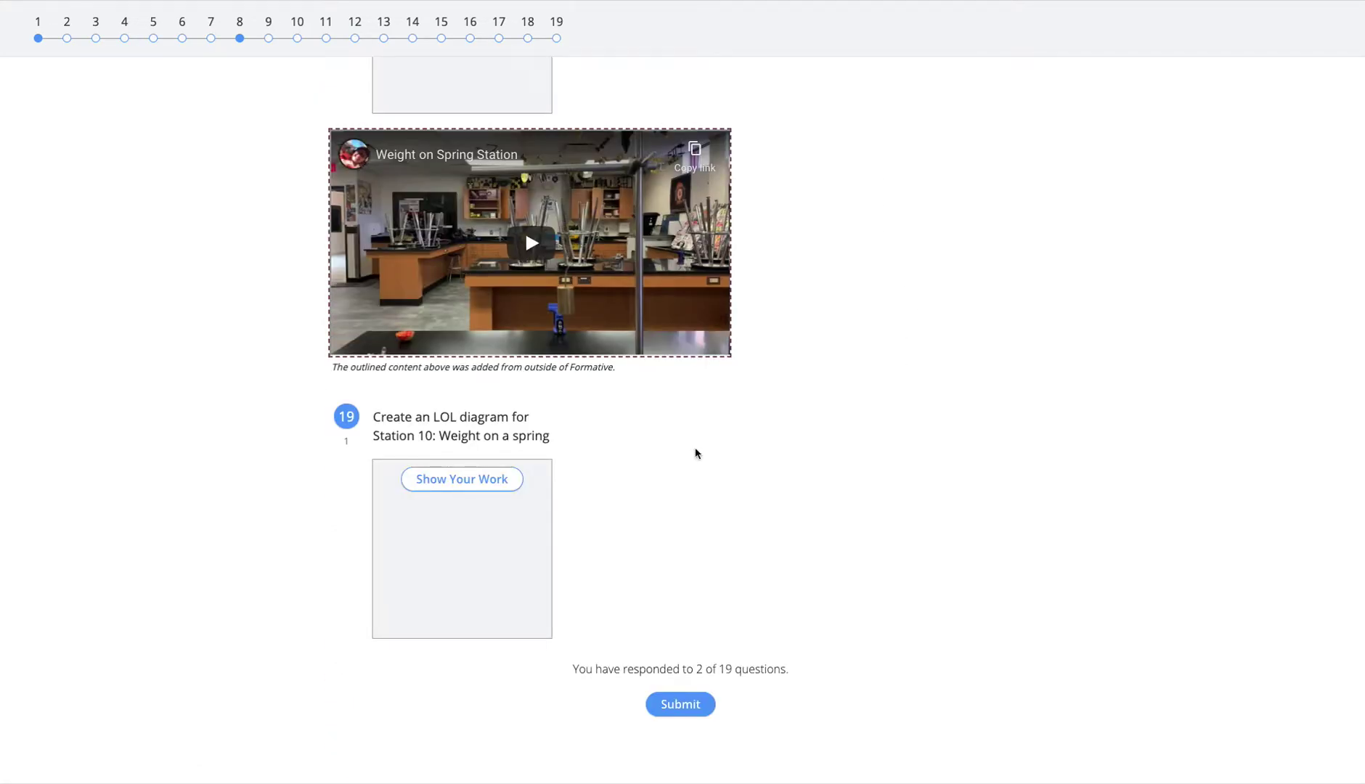
scroll(894, 585, "up", 20)
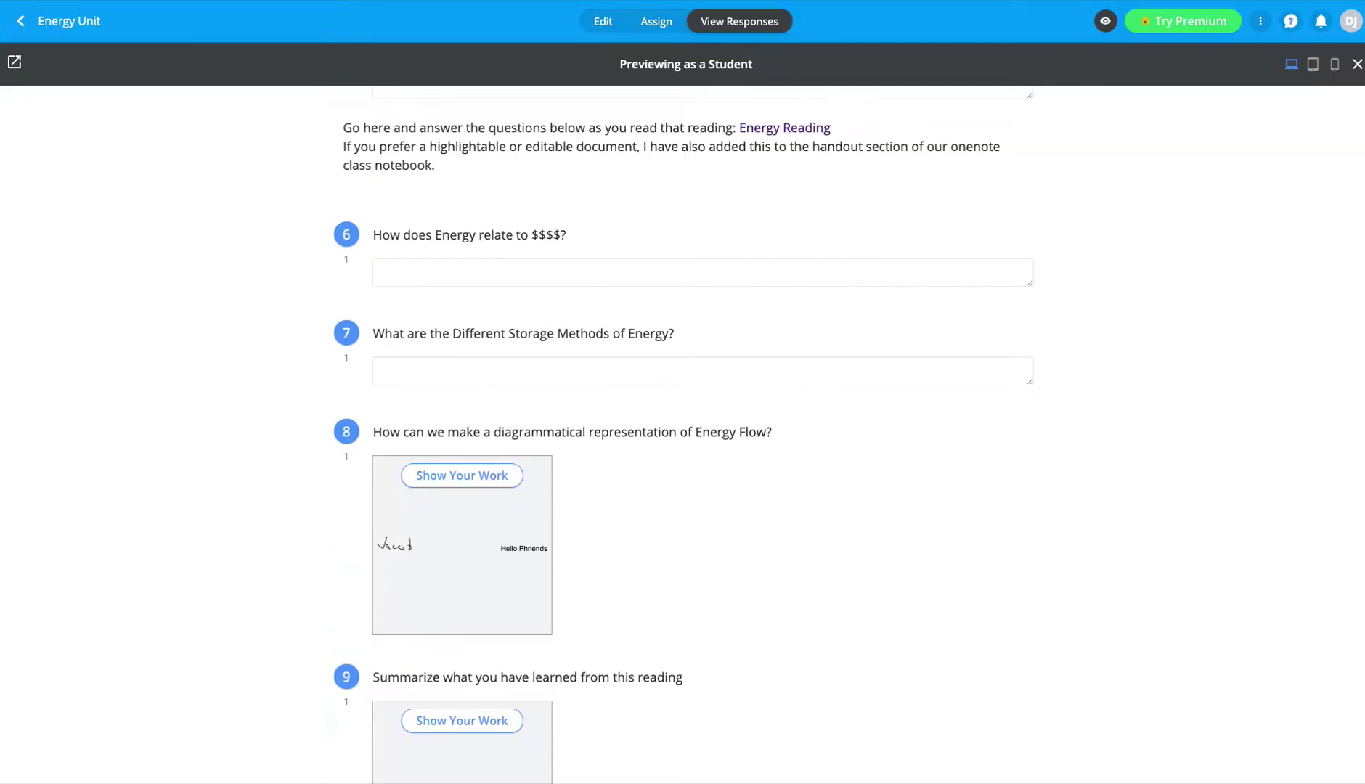
scroll(1049, 296, "up", 2)
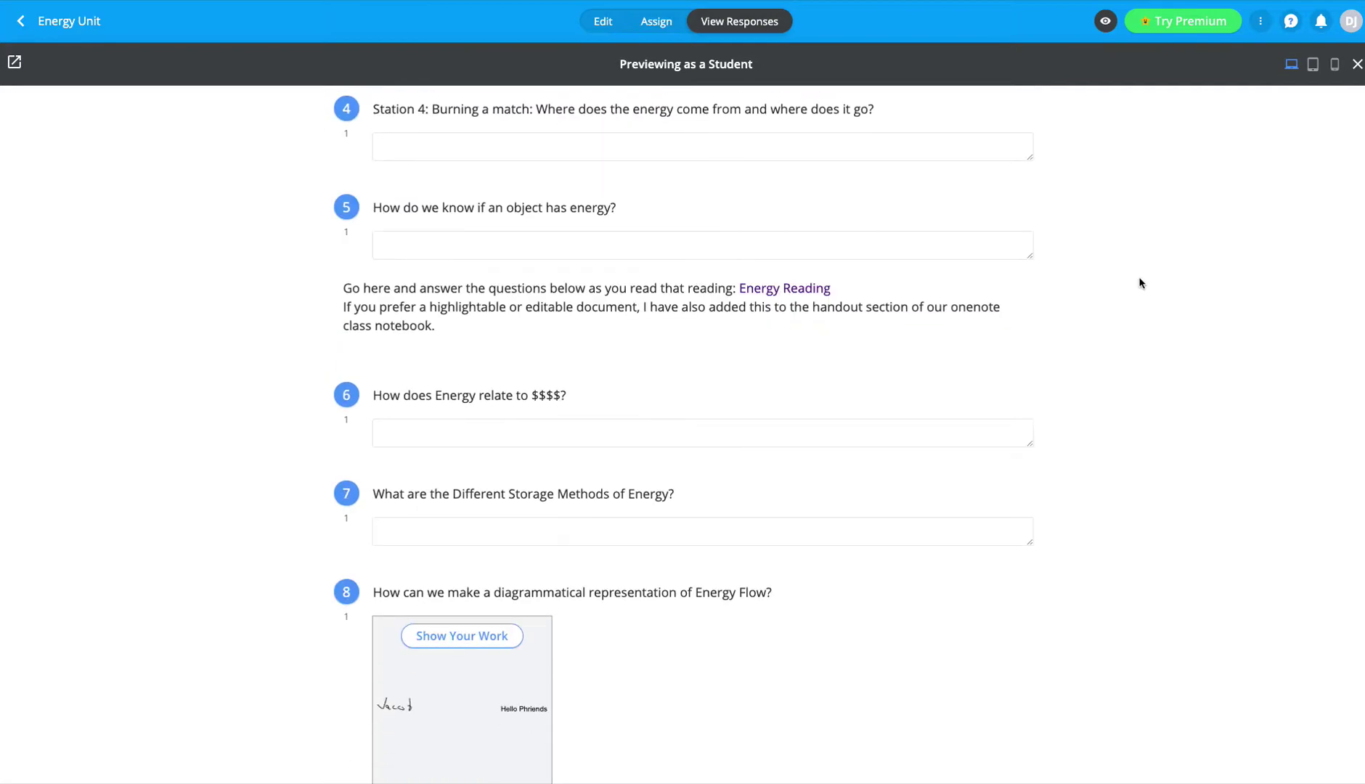
left_click(1356, 65)
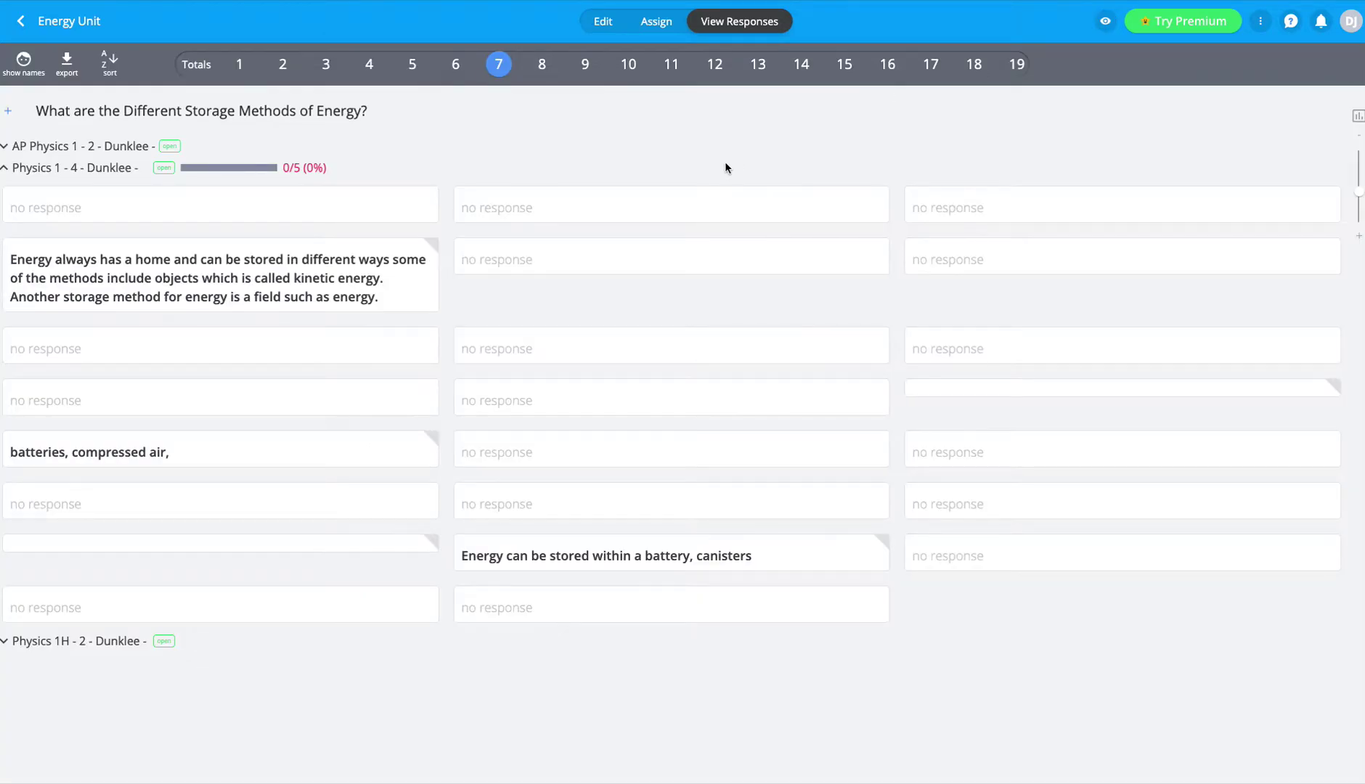
Leave the Energy Unit and its Physics folder, and create a new formative from the main Formatives list.
left_click(22, 22)
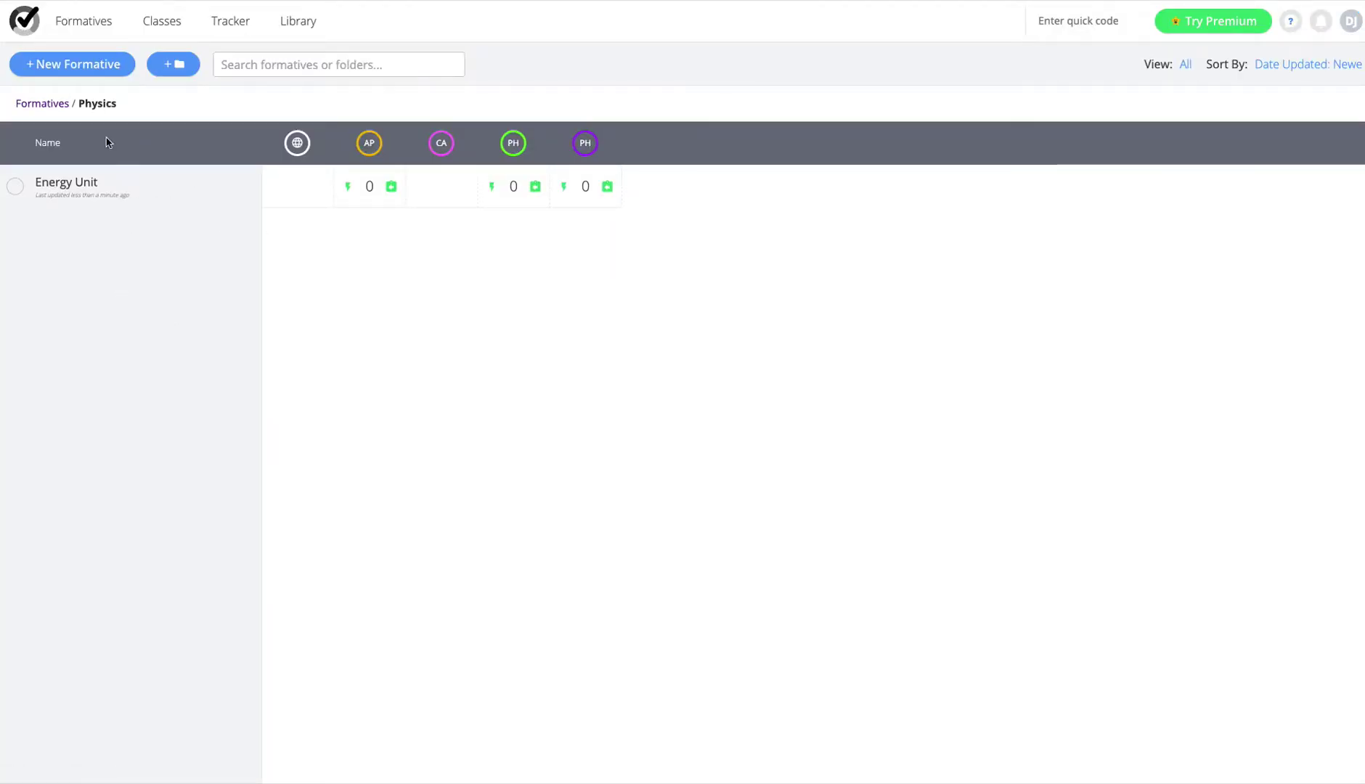
left_click(49, 103)
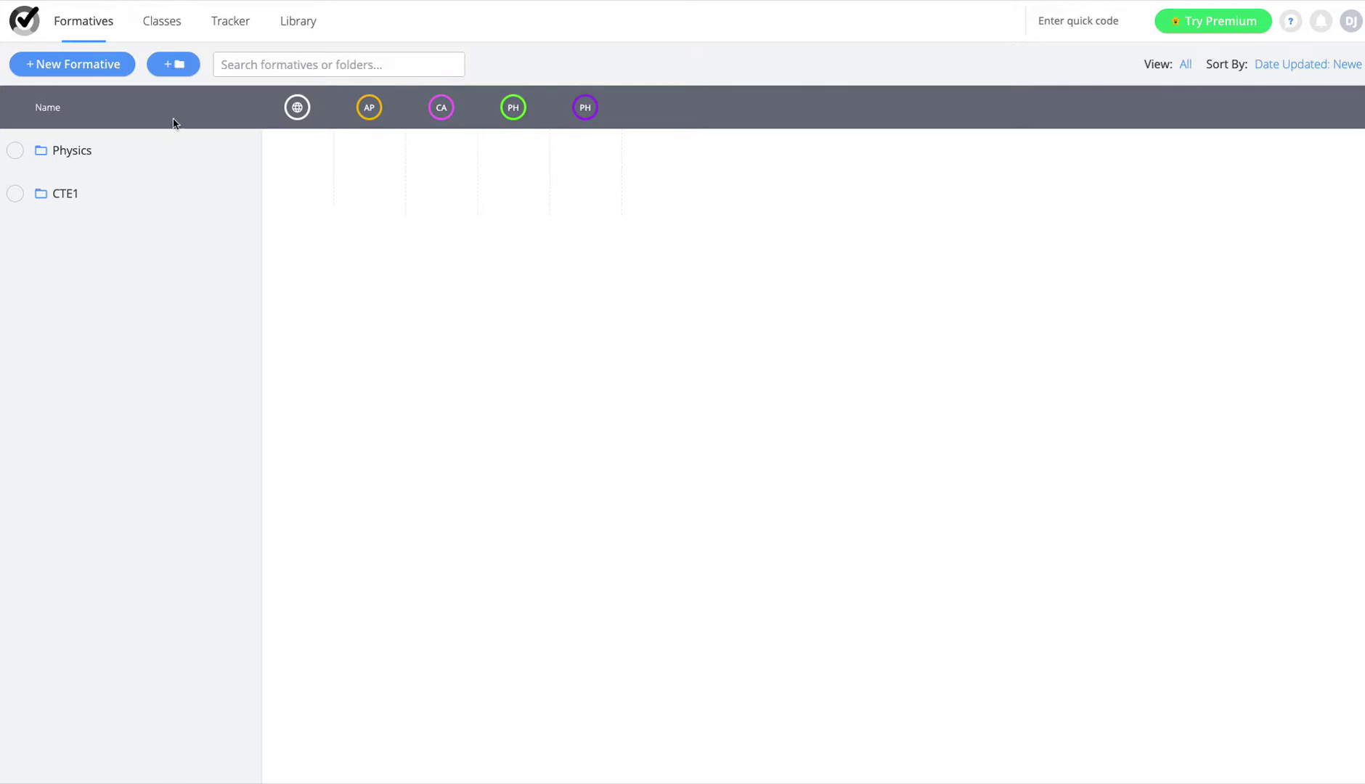
left_click(75, 67)
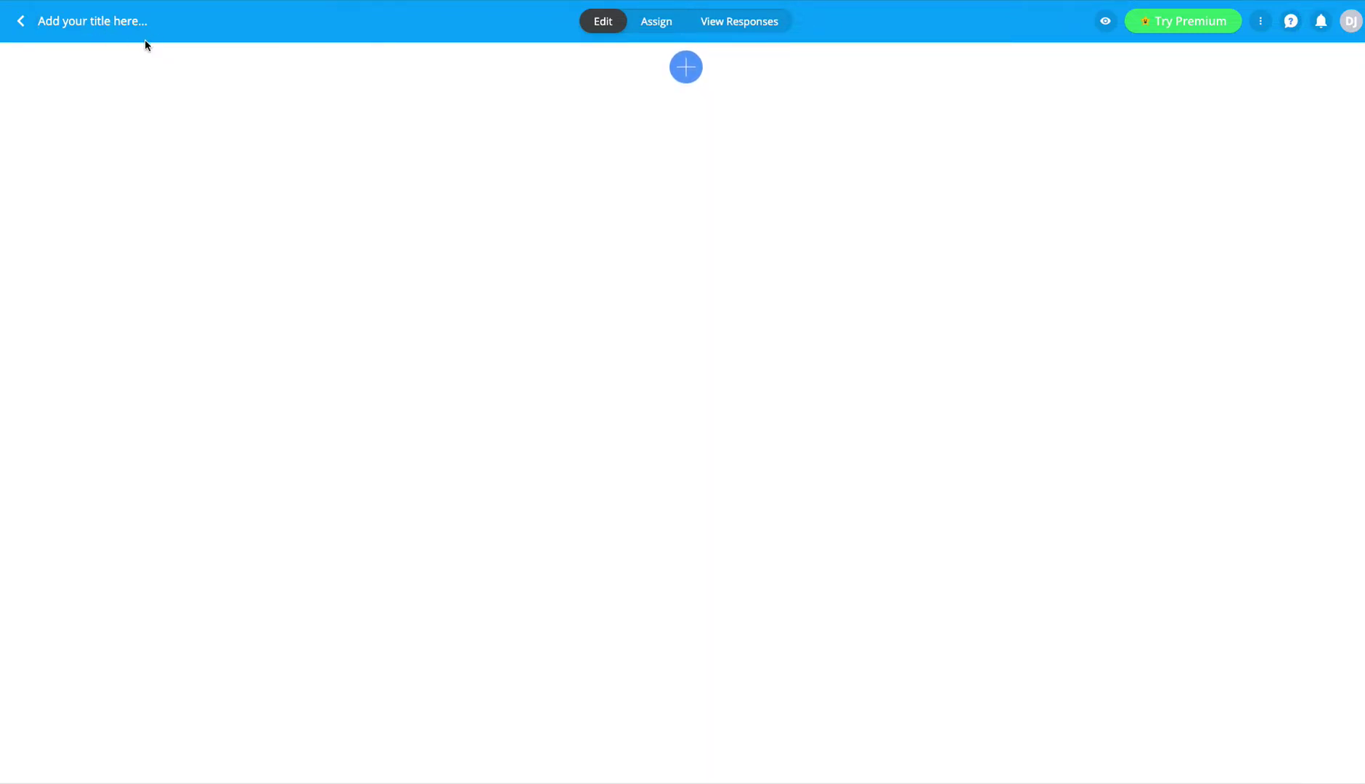
Add a Short Answer question to the blank formative with the text "Here is my question".
left_click(683, 72)
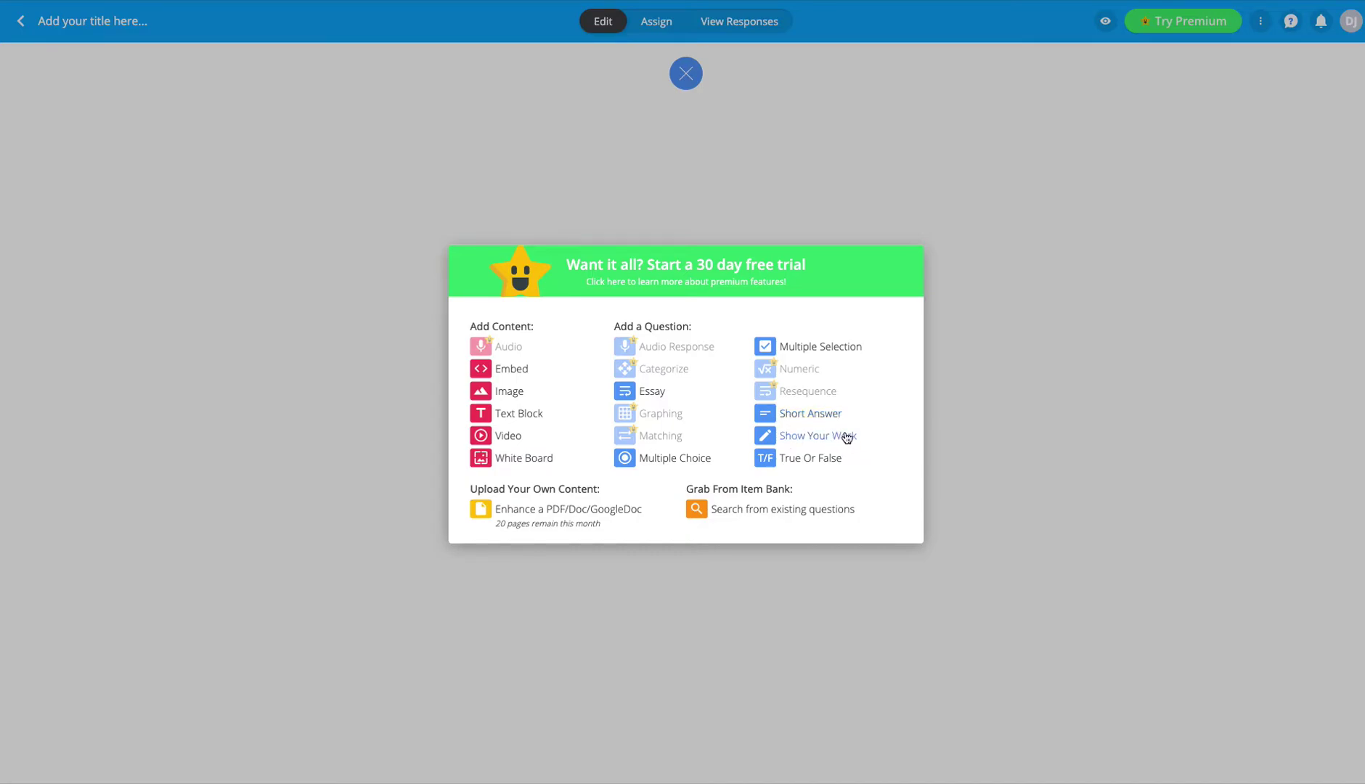
left_click(793, 416)
left_click(451, 135)
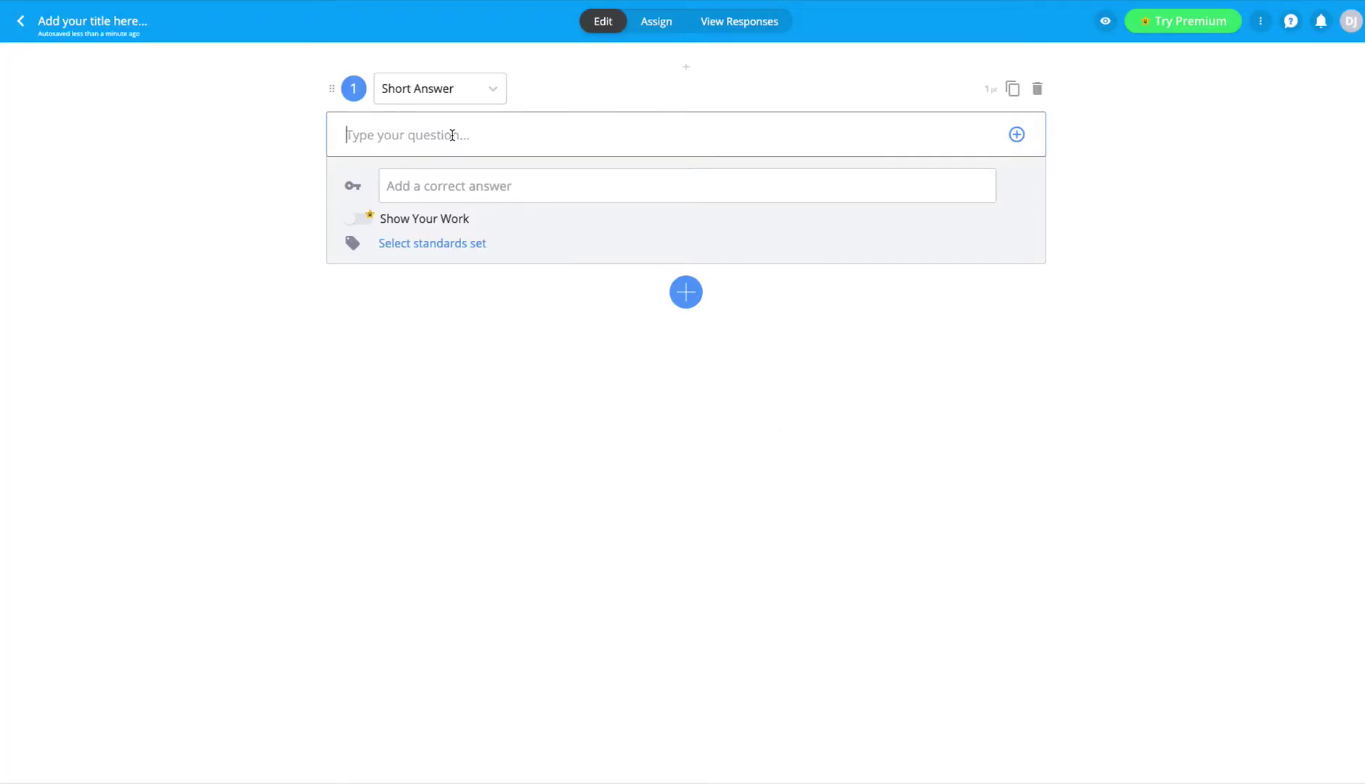
type("Here is my question")
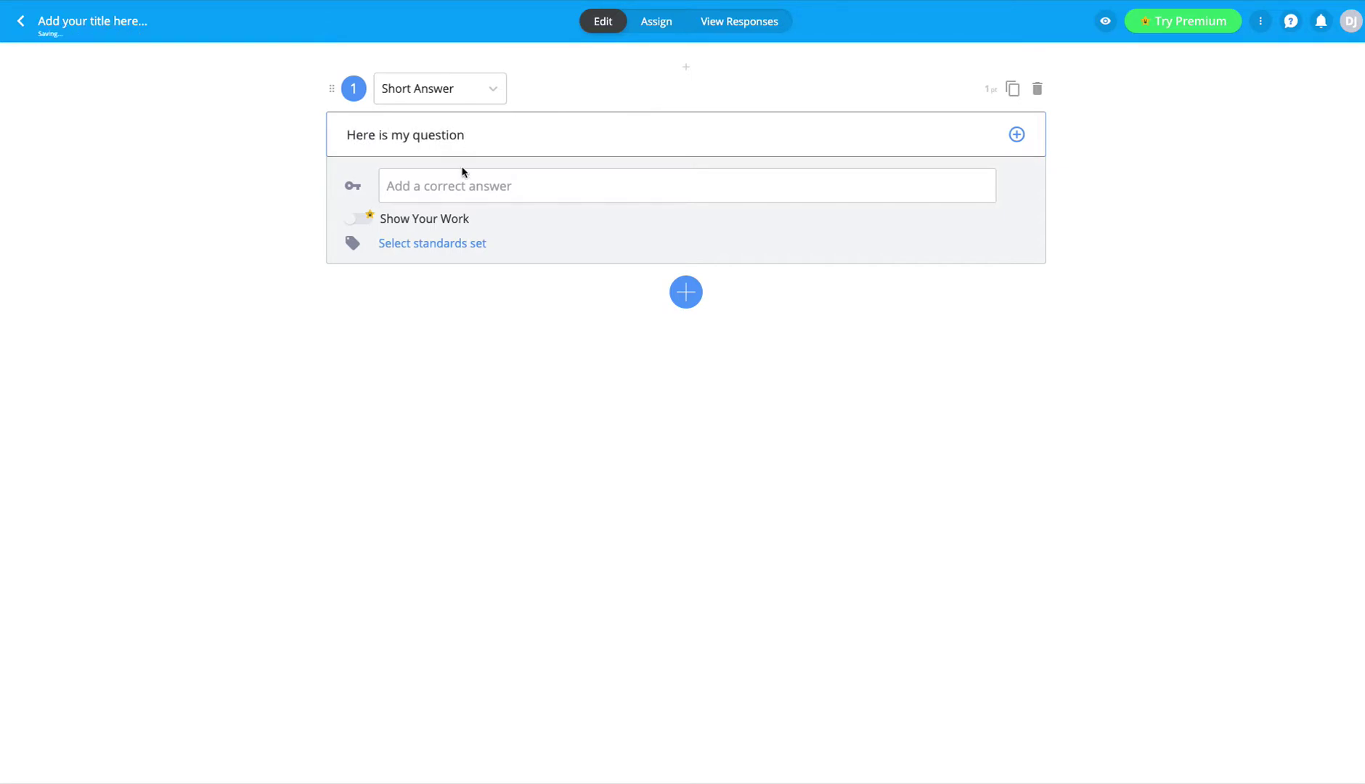
Add an empty correct-answer entry to question 1, and view the available question types and the content that can be inserted.
left_click(470, 187)
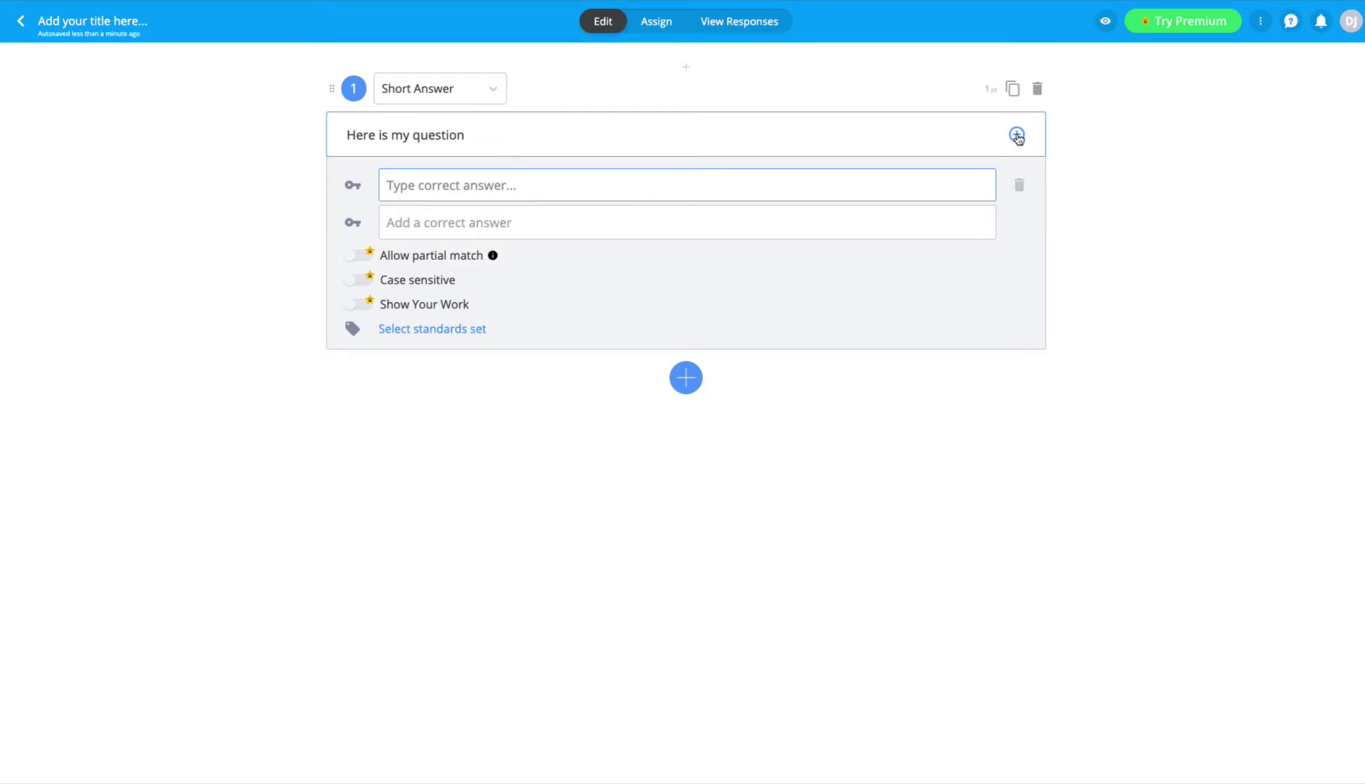
left_click(466, 91)
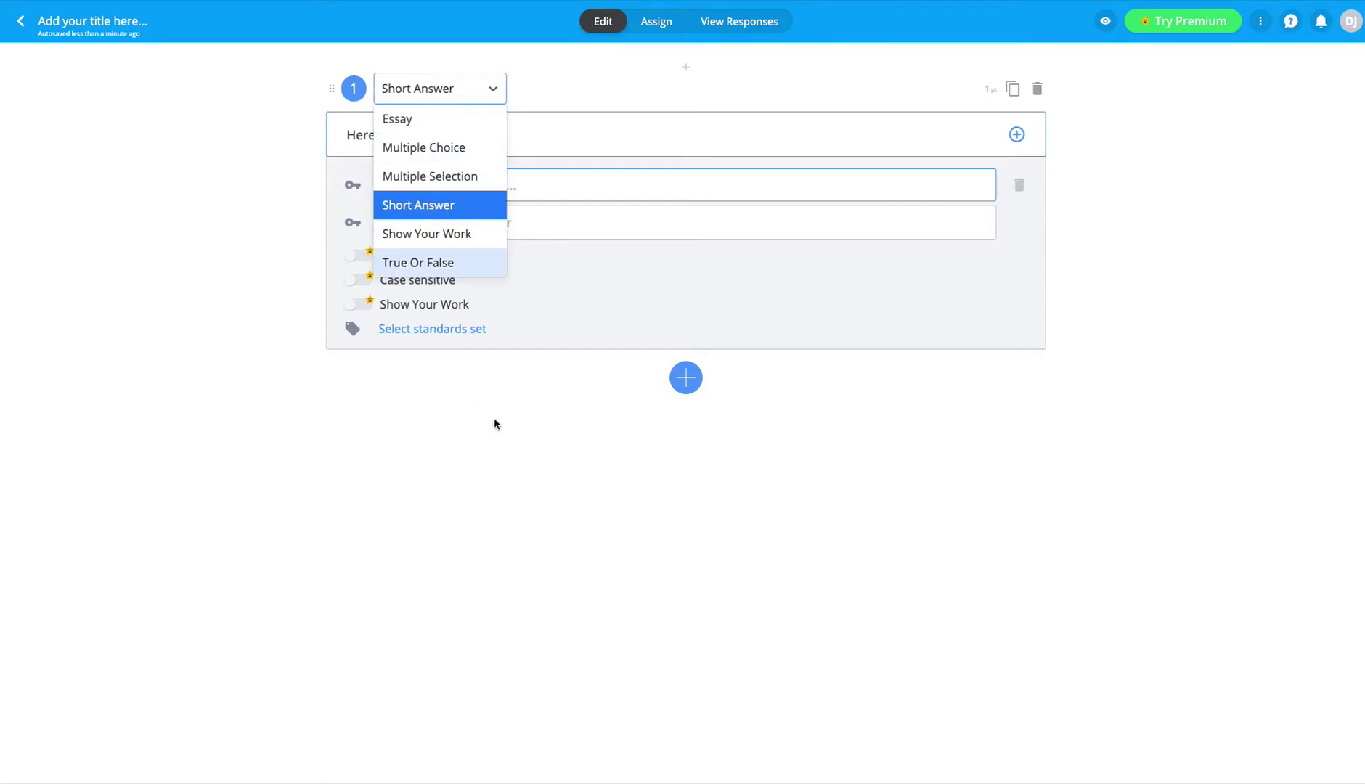
left_click(1049, 258)
left_click(1016, 135)
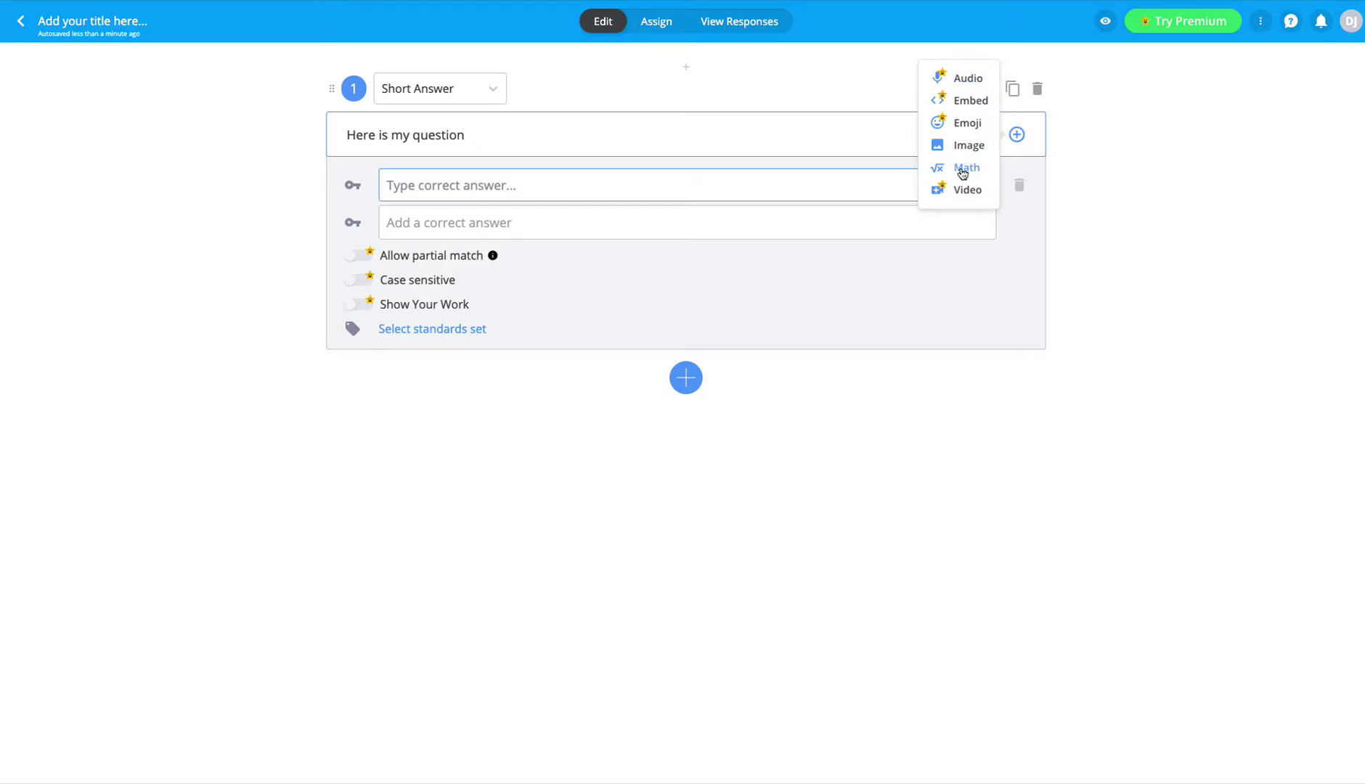
left_click(1165, 186)
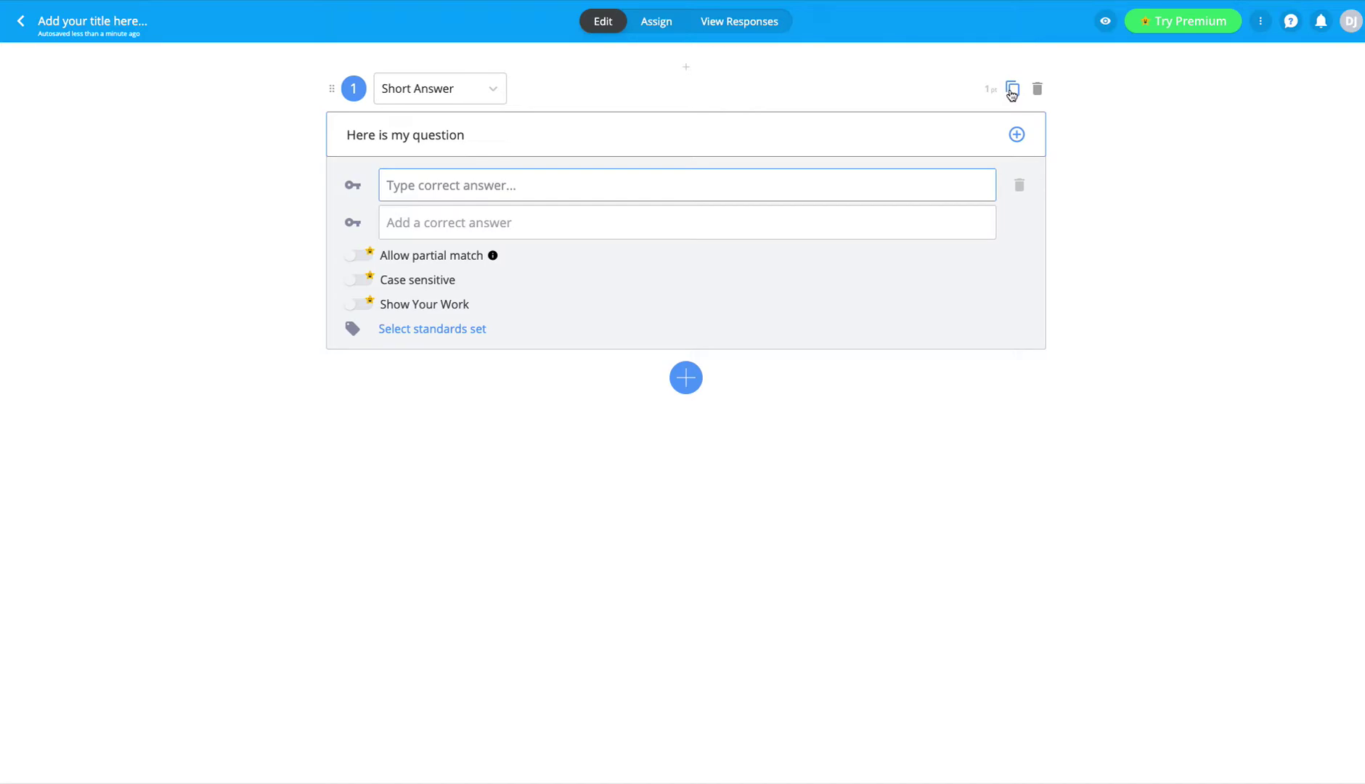
Duplicate the short answer question, and remove the first of the two identical questions.
left_click(1012, 88)
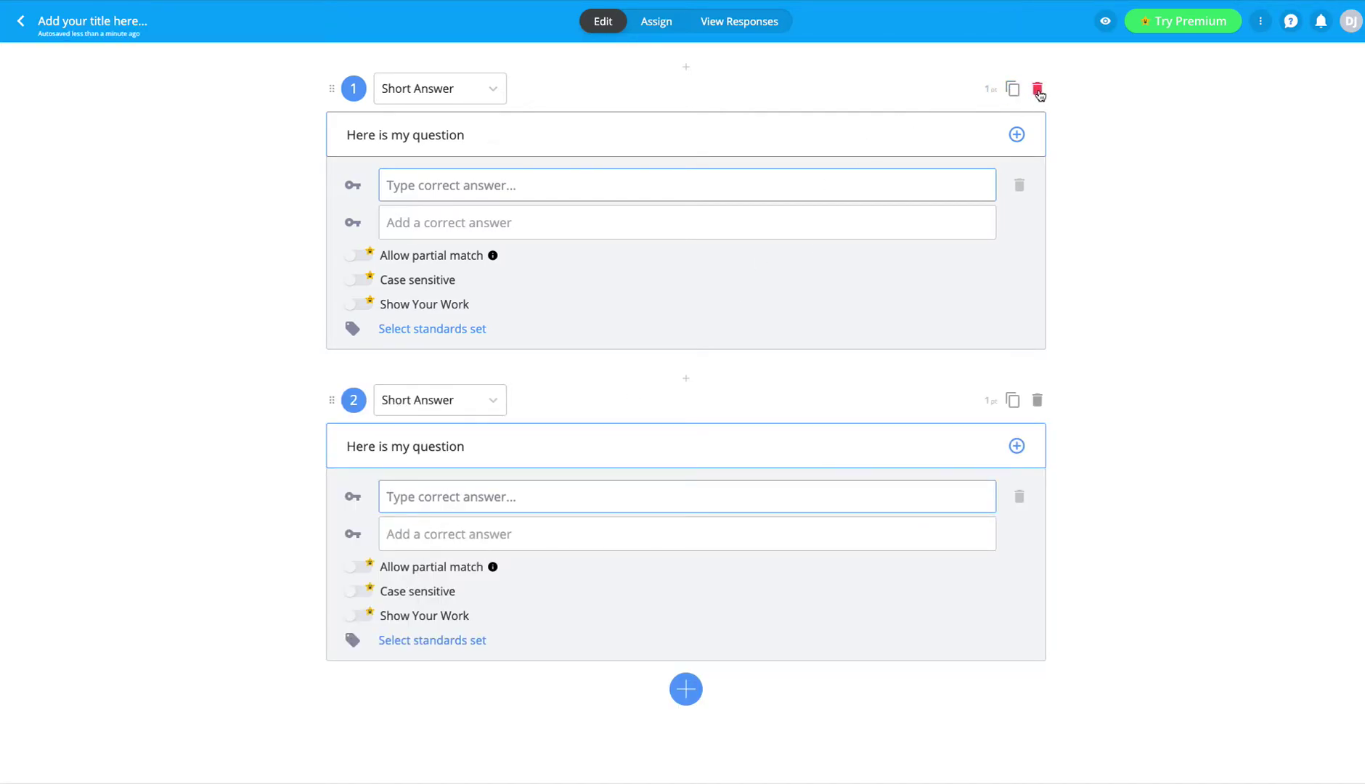
left_click(421, 447)
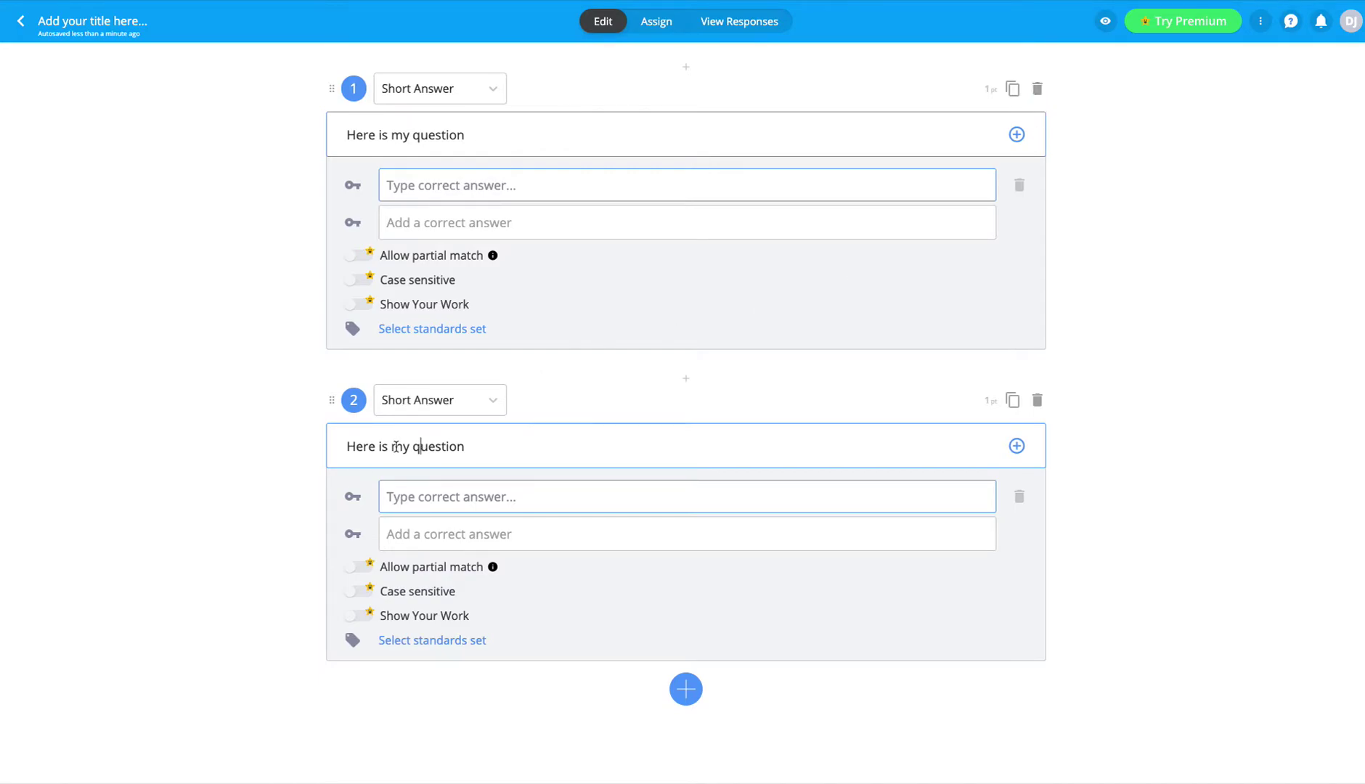
left_click(1038, 90)
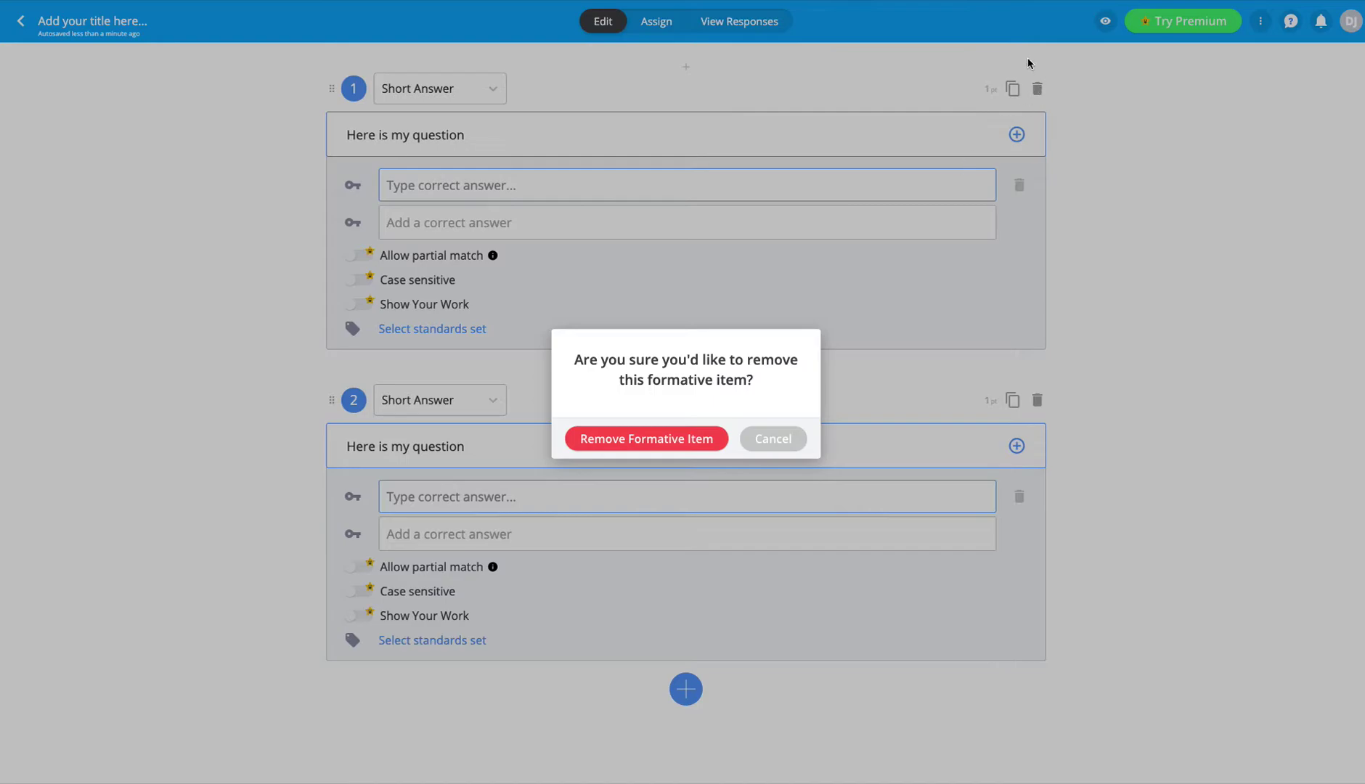
left_click(672, 437)
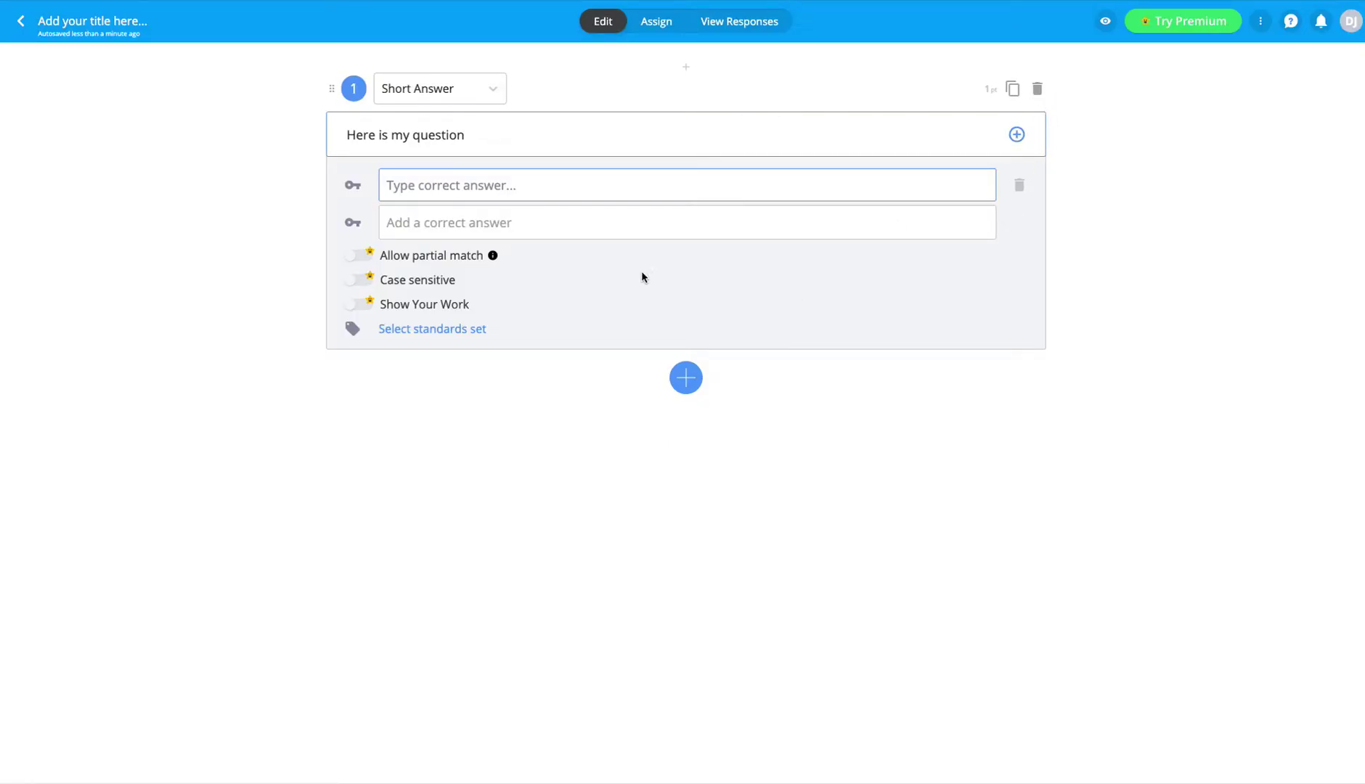
Add a Show Your Work question, and draw the letters LOL freehand across its background and save it.
left_click(691, 380)
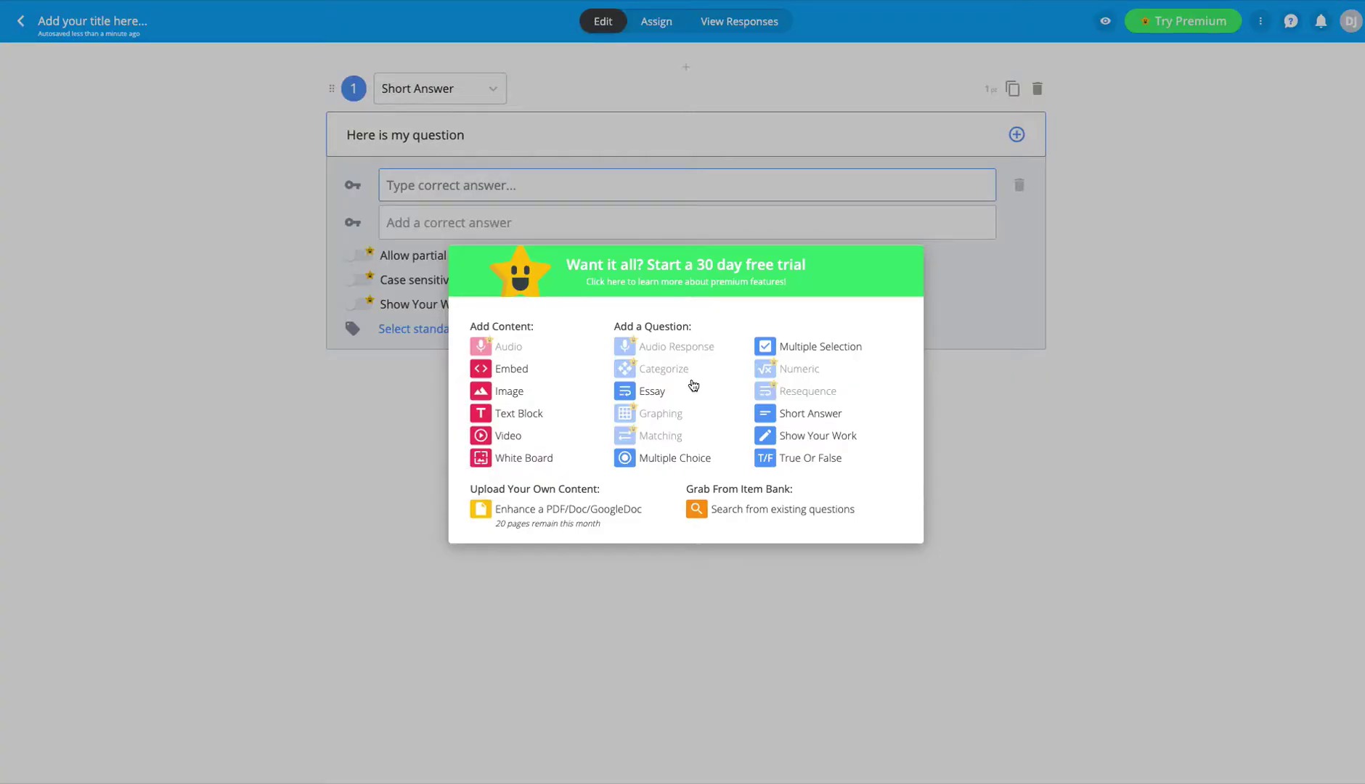
left_click(802, 437)
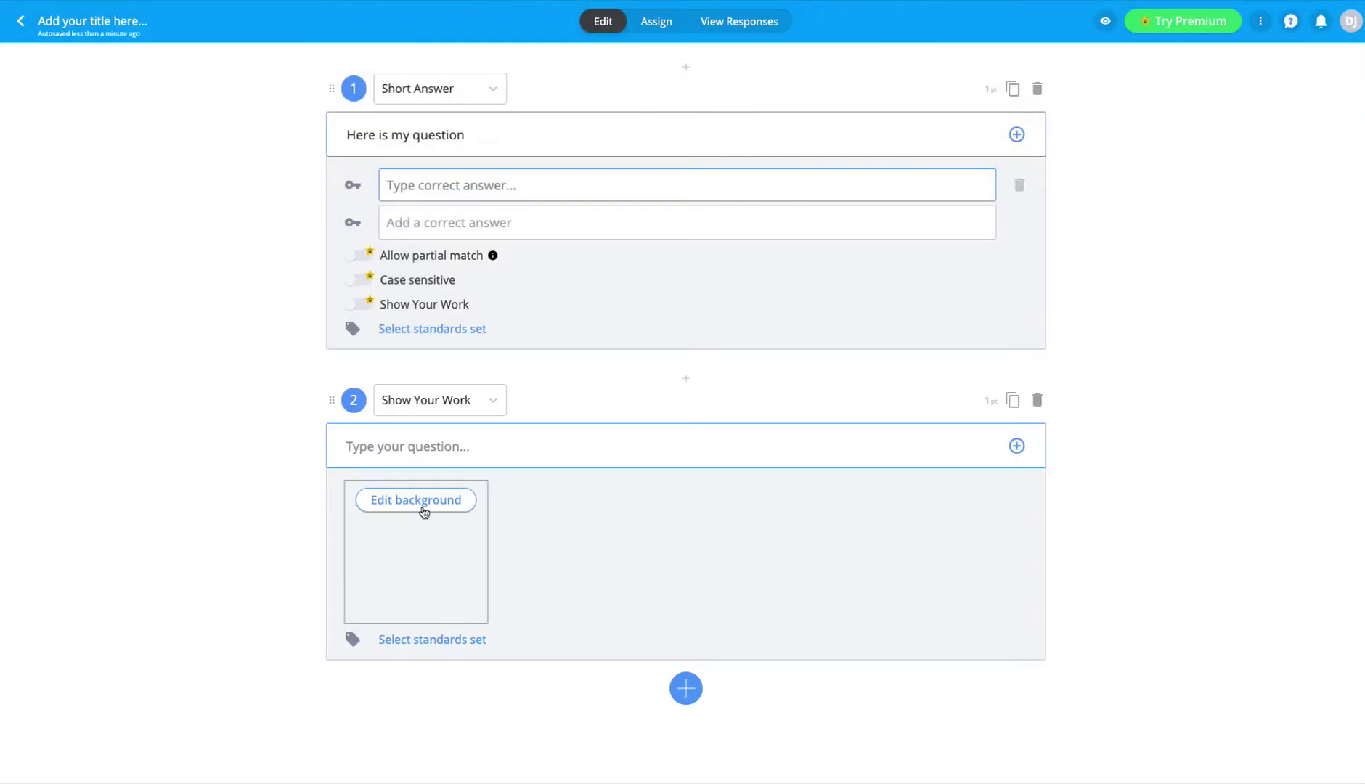
left_click(382, 511)
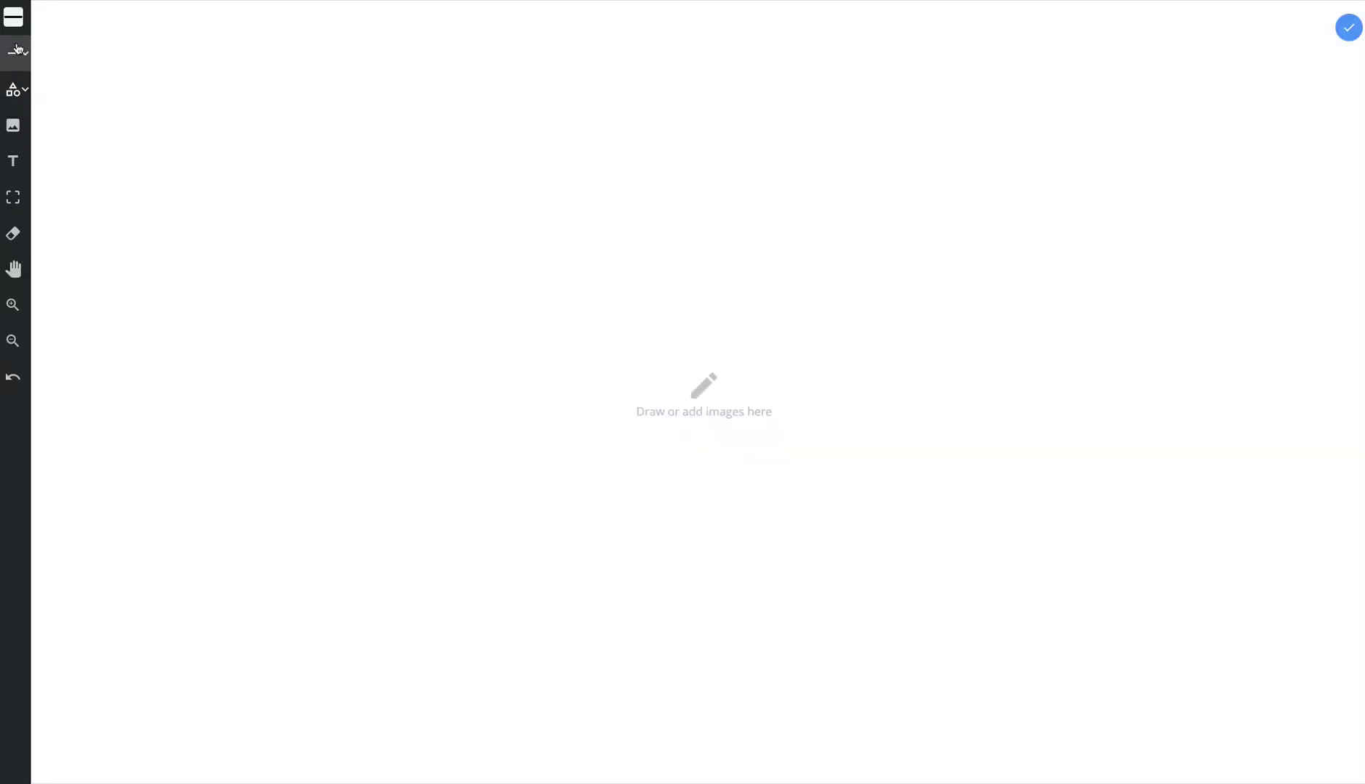
mouse_move(228, 77)
left_mouse_down()
mouse_move(204, 229)
mouse_move(492, 248)
left_mouse_up()
mouse_move(619, 89)
left_mouse_down()
mouse_move(566, 270)
mouse_move(625, 89)
left_mouse_up()
mouse_move(749, 86)
left_mouse_down()
mouse_move(783, 189)
mouse_move(1009, 302)
left_mouse_up()
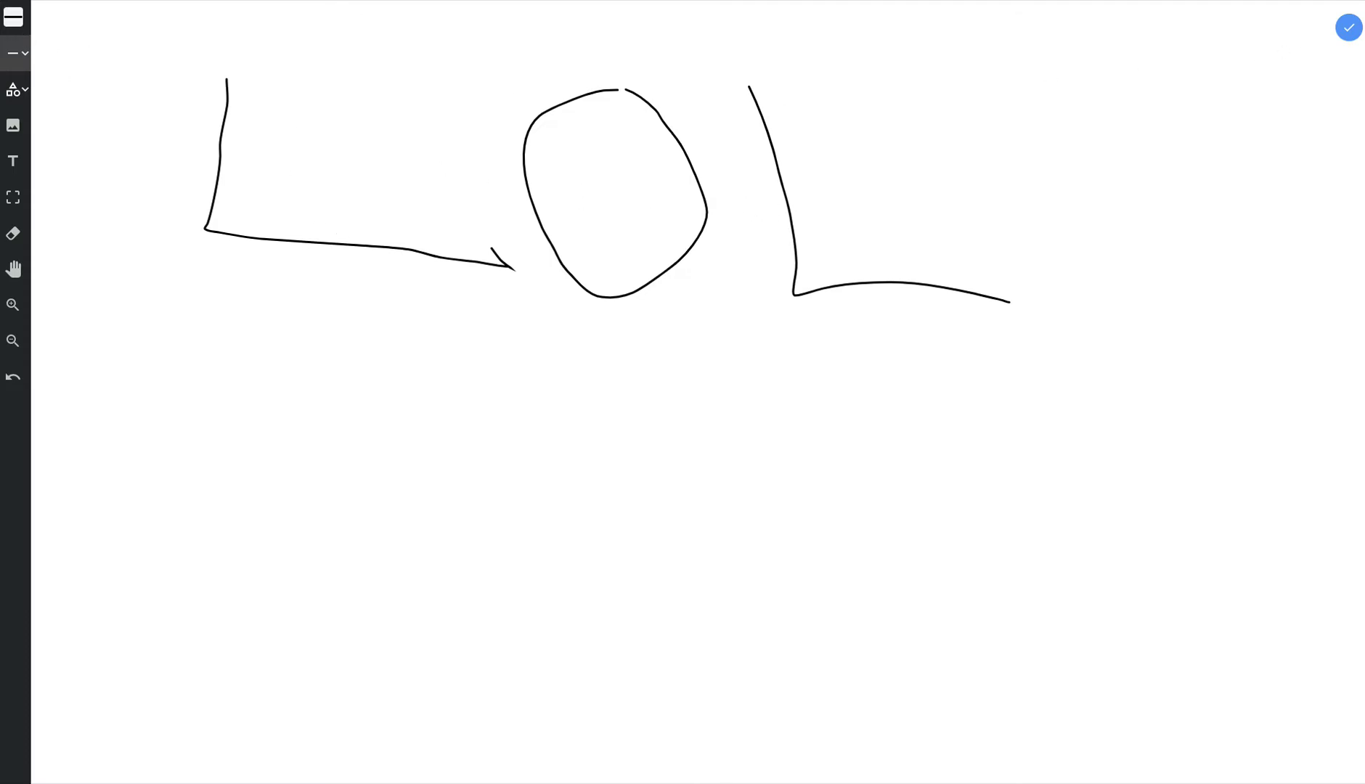
left_click(1347, 28)
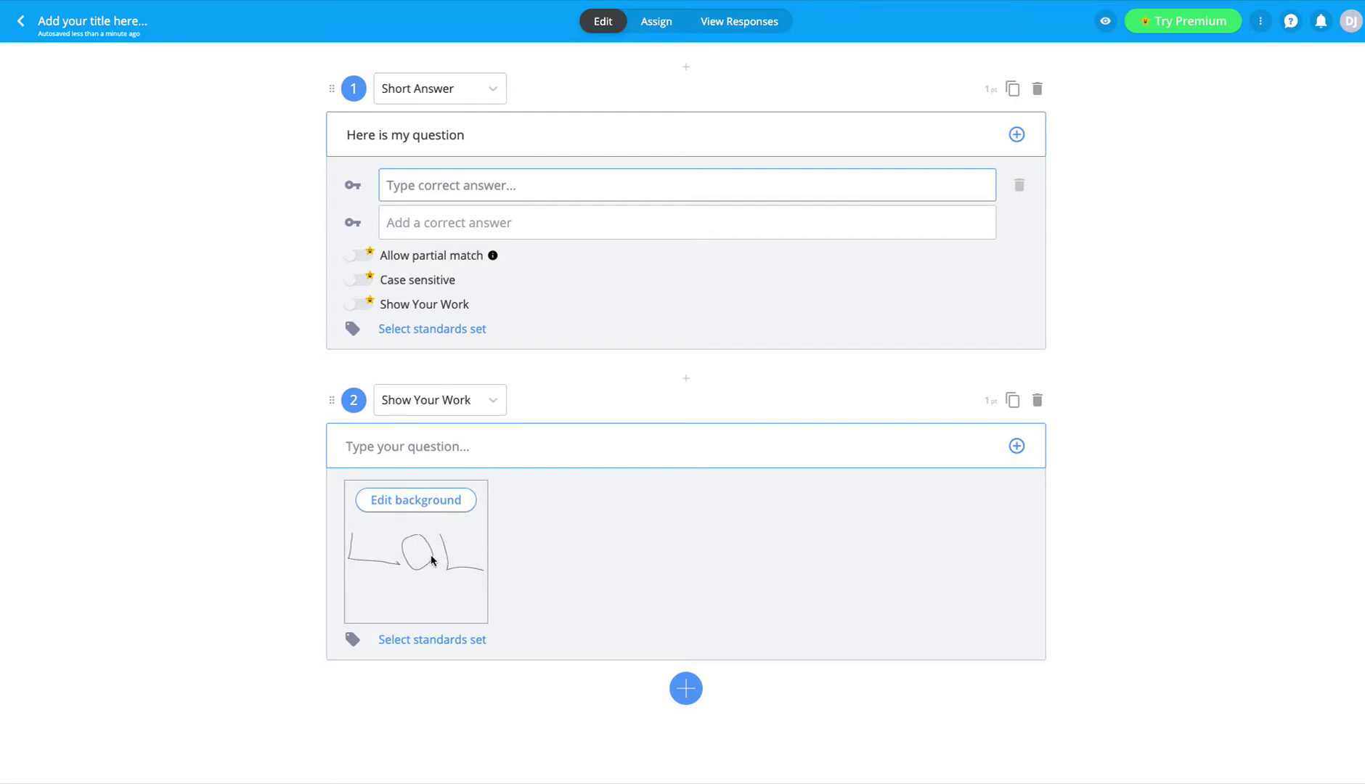
Reopen question 2's background canvas, view the options for adding an image, and return to the question list.
left_click(382, 504)
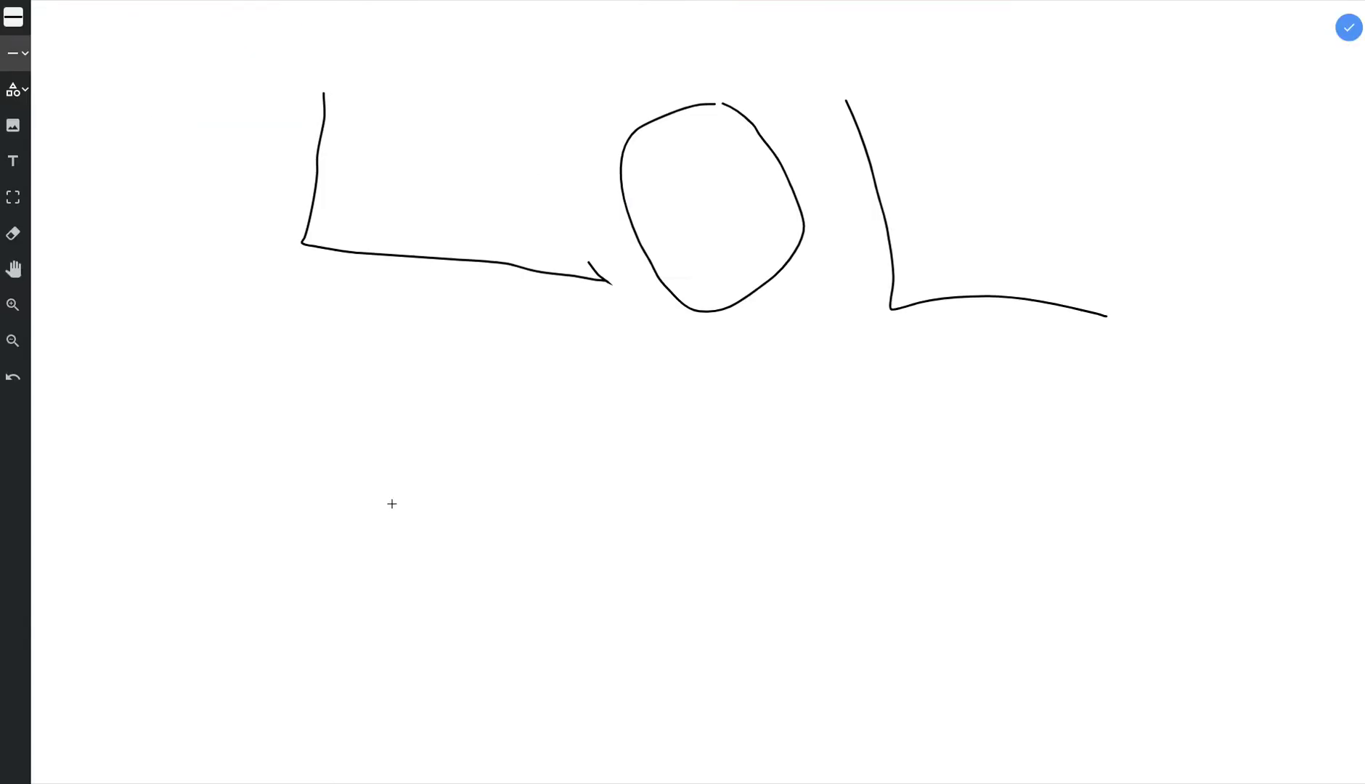
left_click(13, 125)
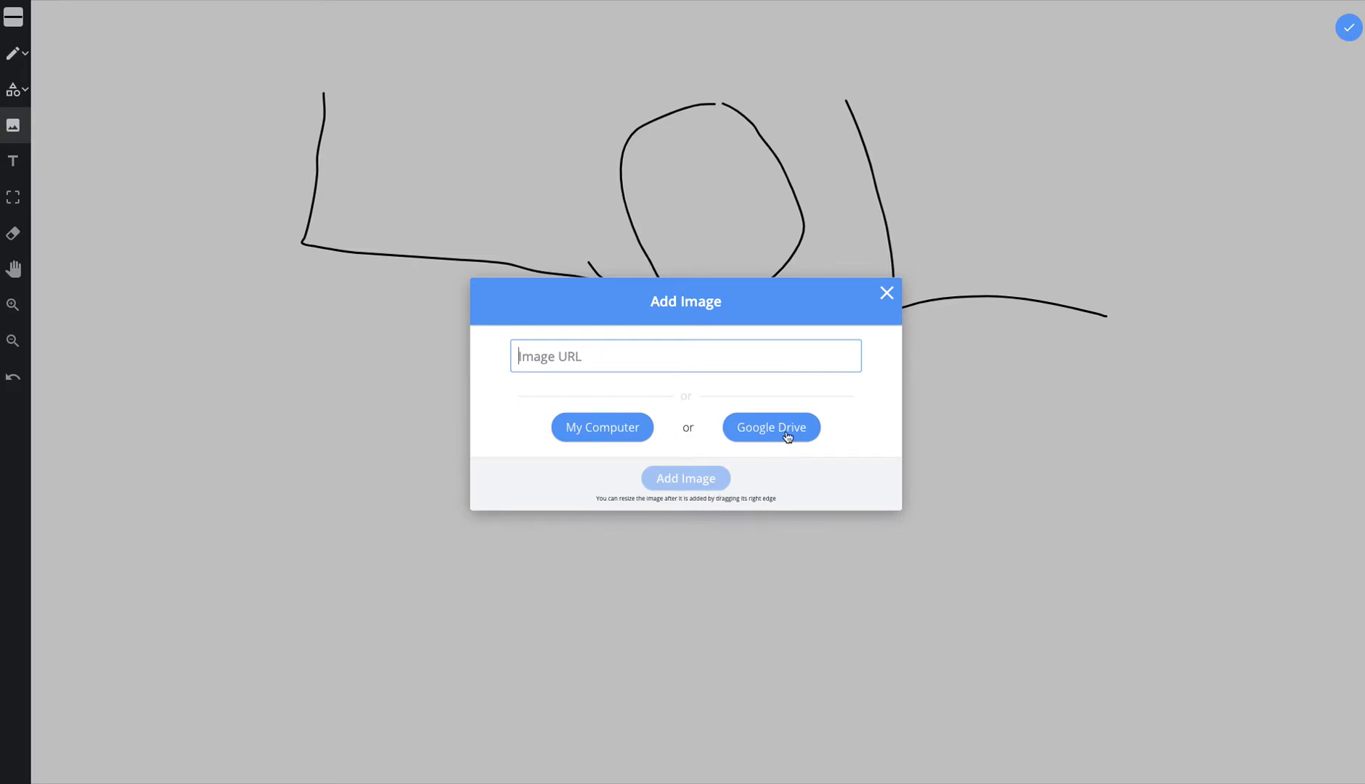
left_click(887, 293)
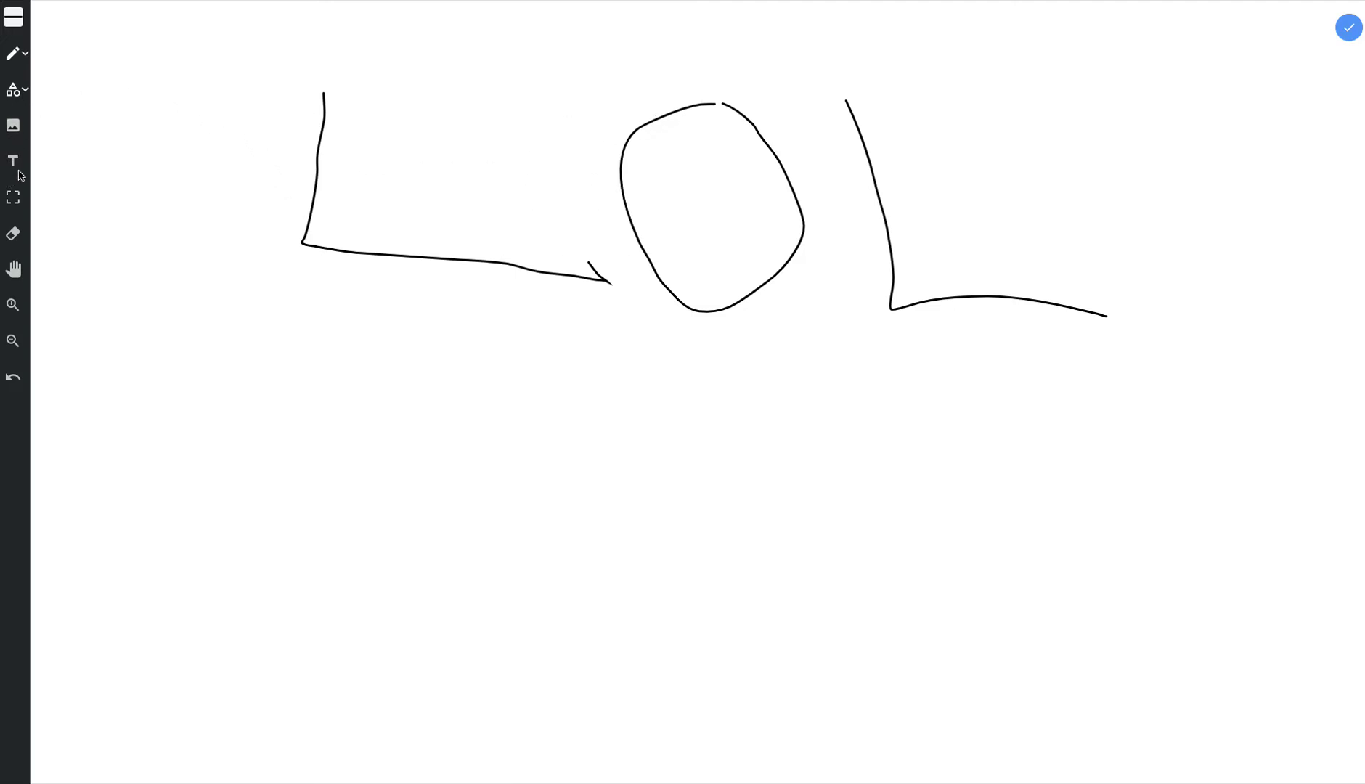
left_click(1347, 28)
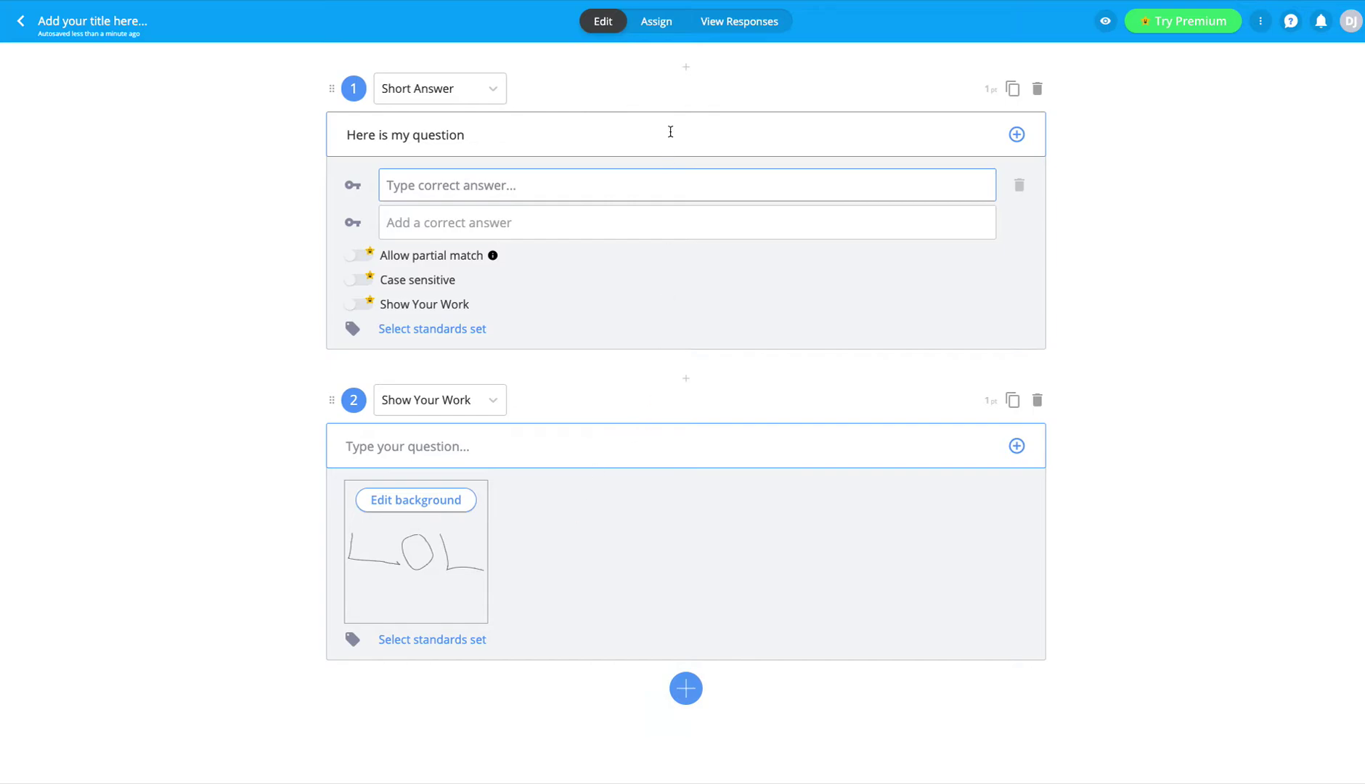
Select only the Physics 1H - 2 class for the assignment, trying and clearing the Physics 1 - 4 and AP Physics 1 - 2 classes.
left_click(656, 26)
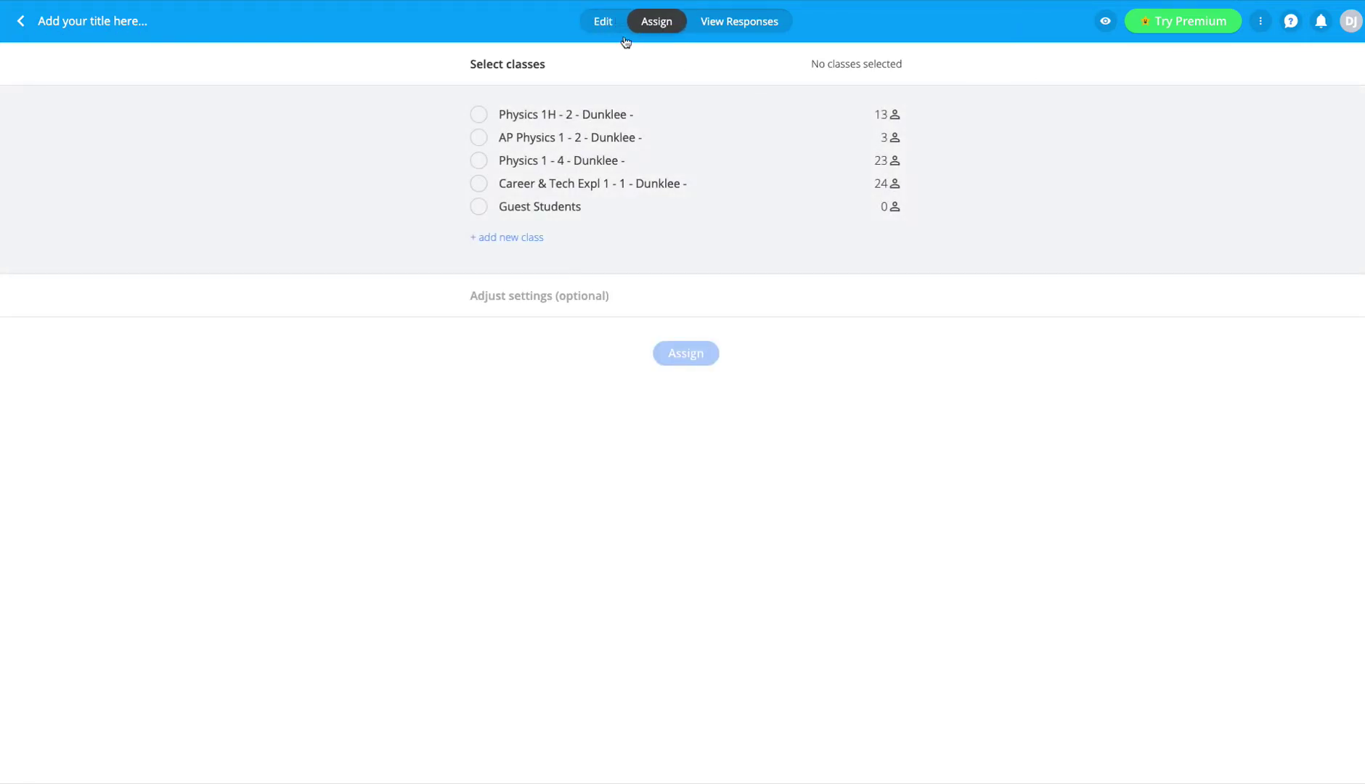
left_click(479, 116)
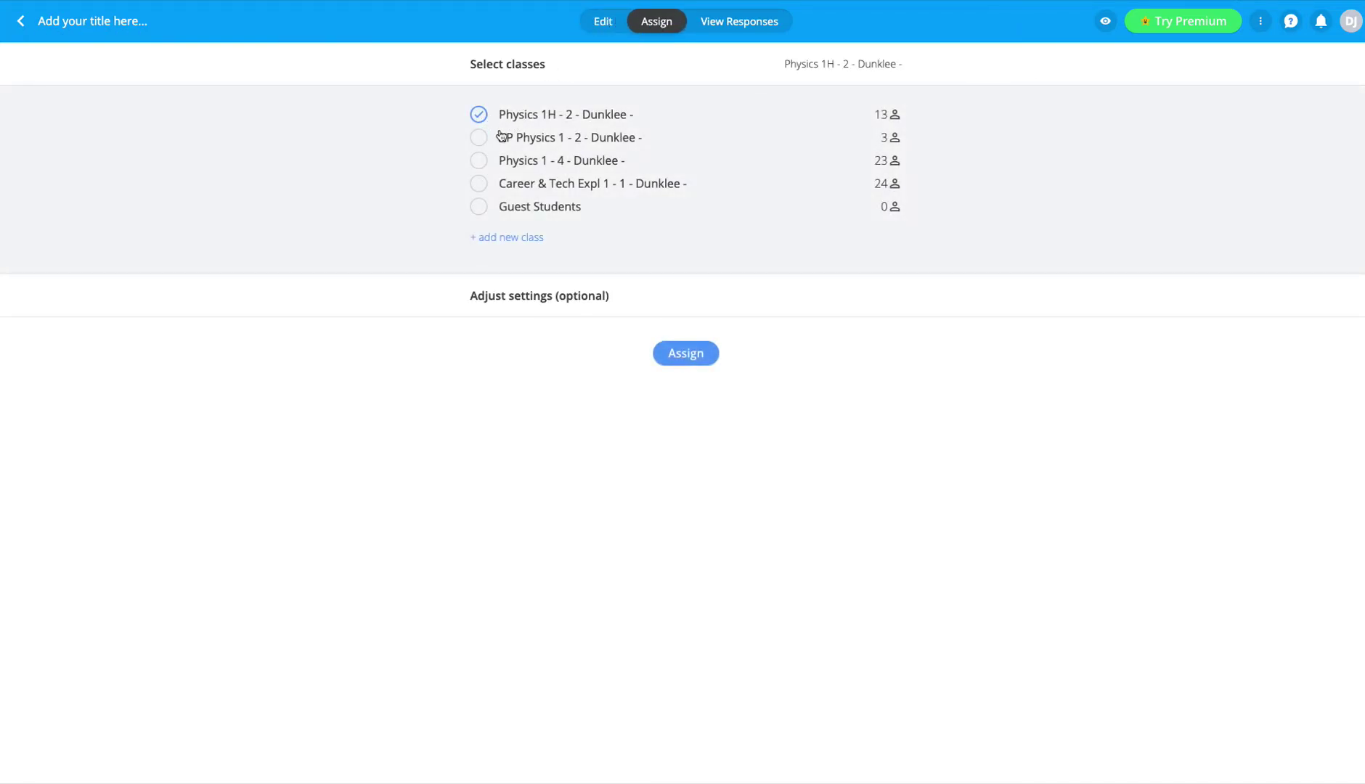
left_click(479, 163)
left_click(478, 140)
left_click(478, 159)
left_click(479, 137)
Set the assignment to allow edits after submission, return scores instantly, and return correct answers after the student submits.
left_click(516, 296)
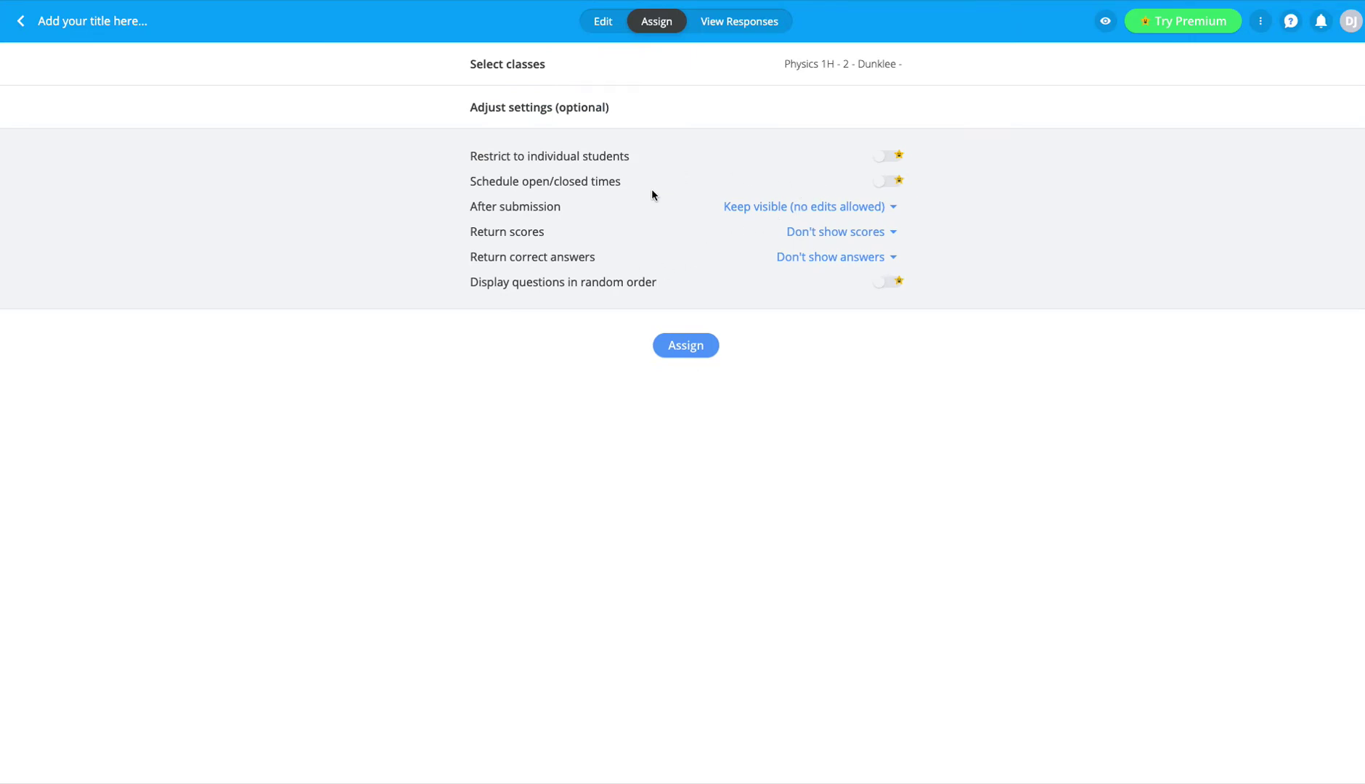
left_click(744, 207)
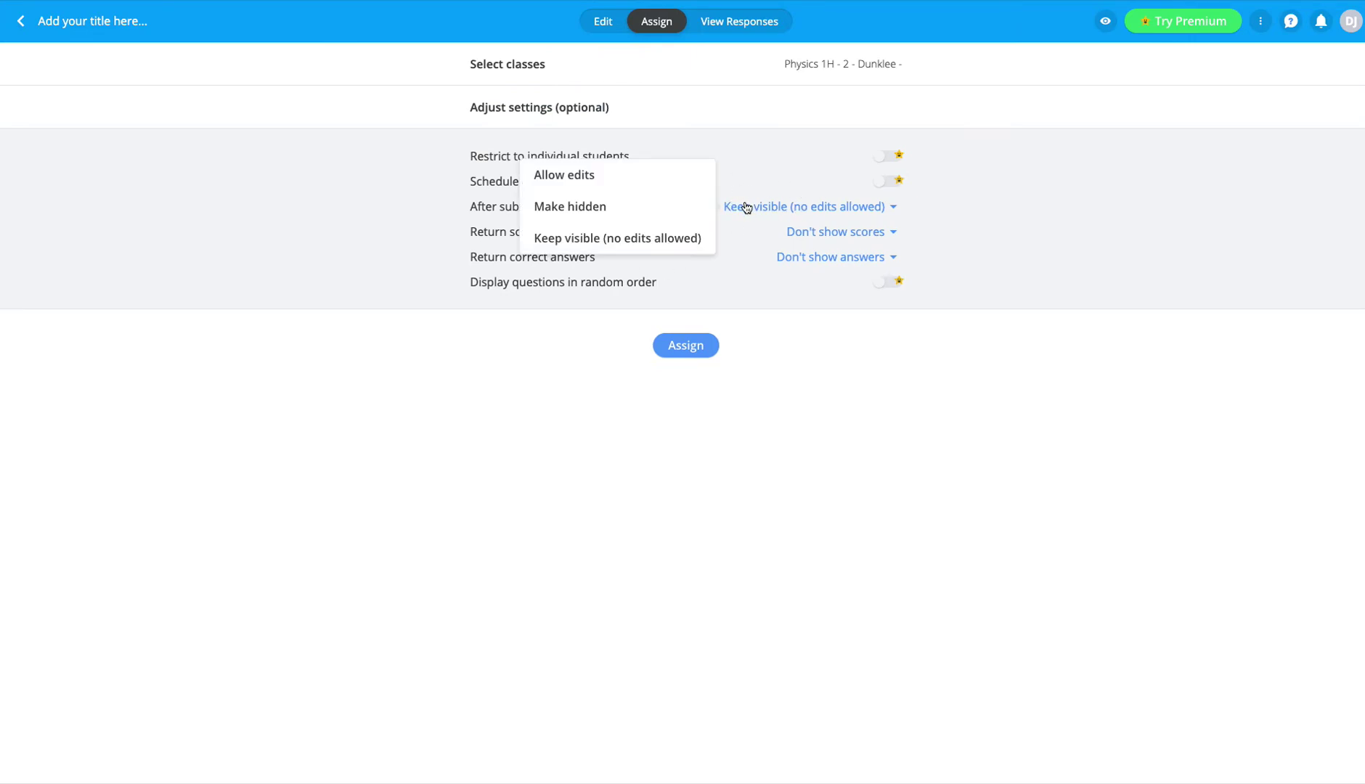
left_click(596, 180)
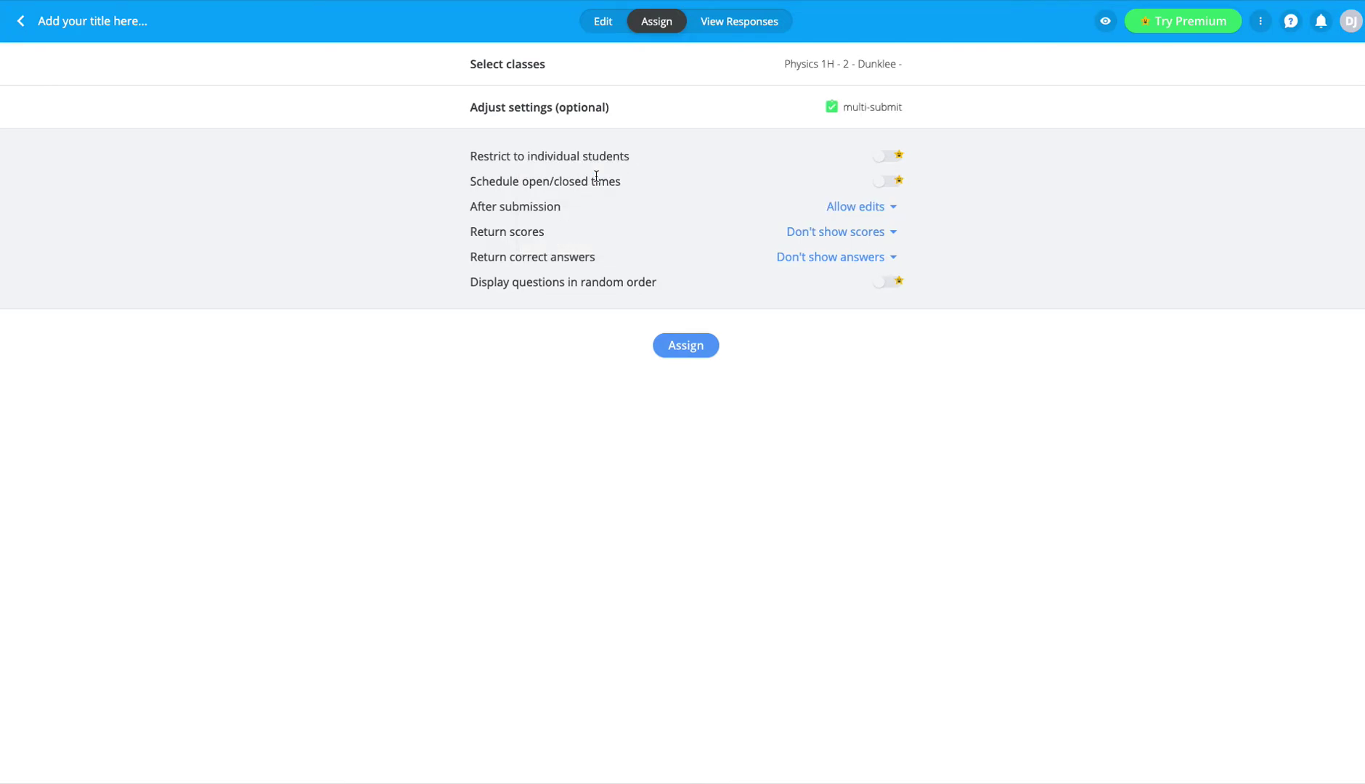
left_click(841, 232)
left_click(714, 222)
left_click(821, 259)
left_click(708, 224)
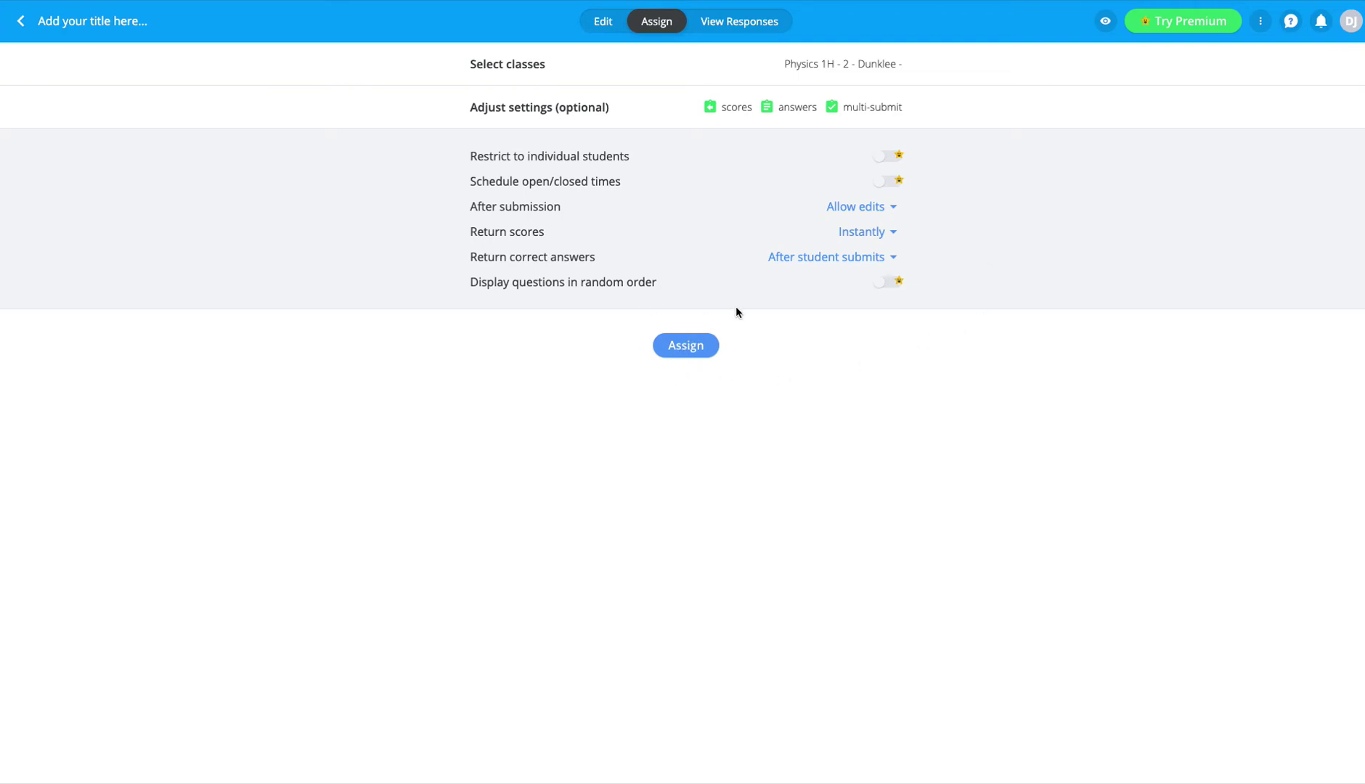
View the response pages for questions 1 and 2, and return to editing the formative.
left_click(748, 24)
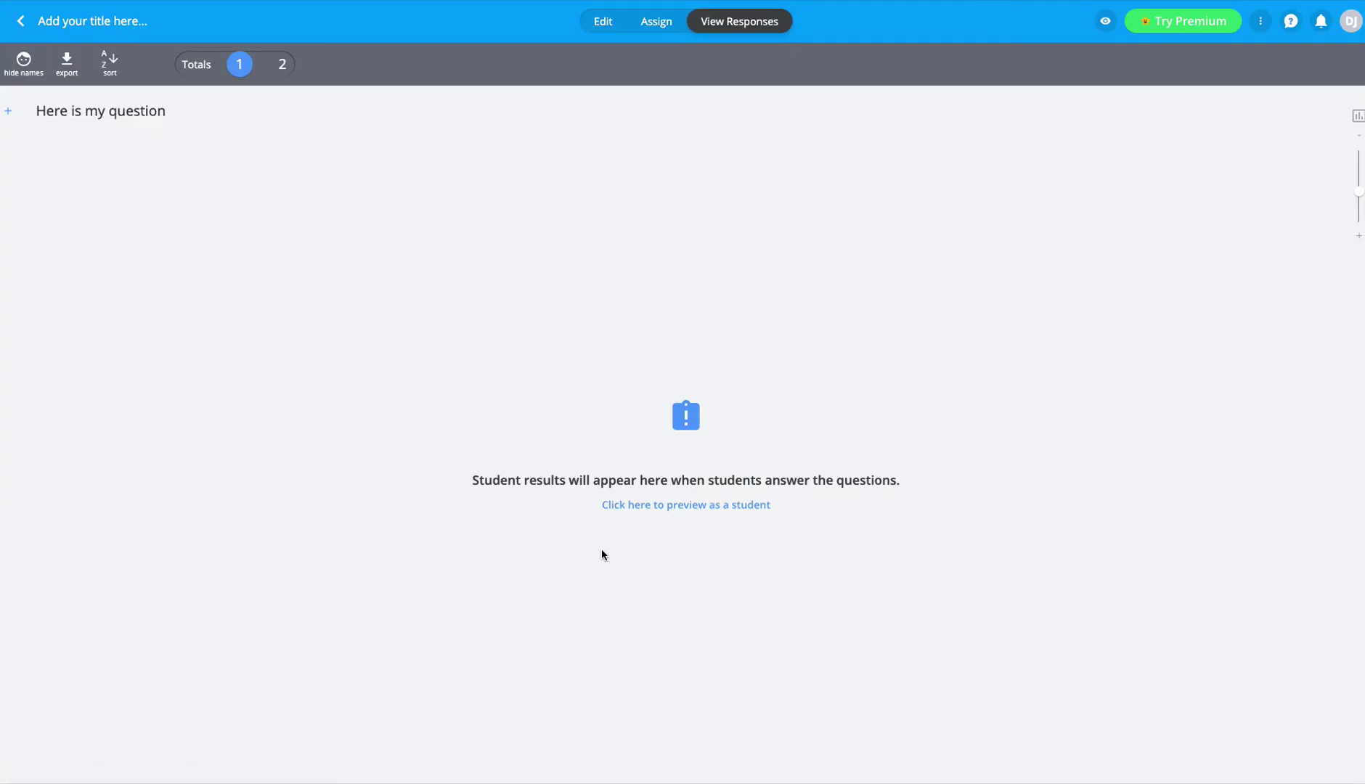
left_click(281, 65)
left_click(241, 64)
left_click(602, 22)
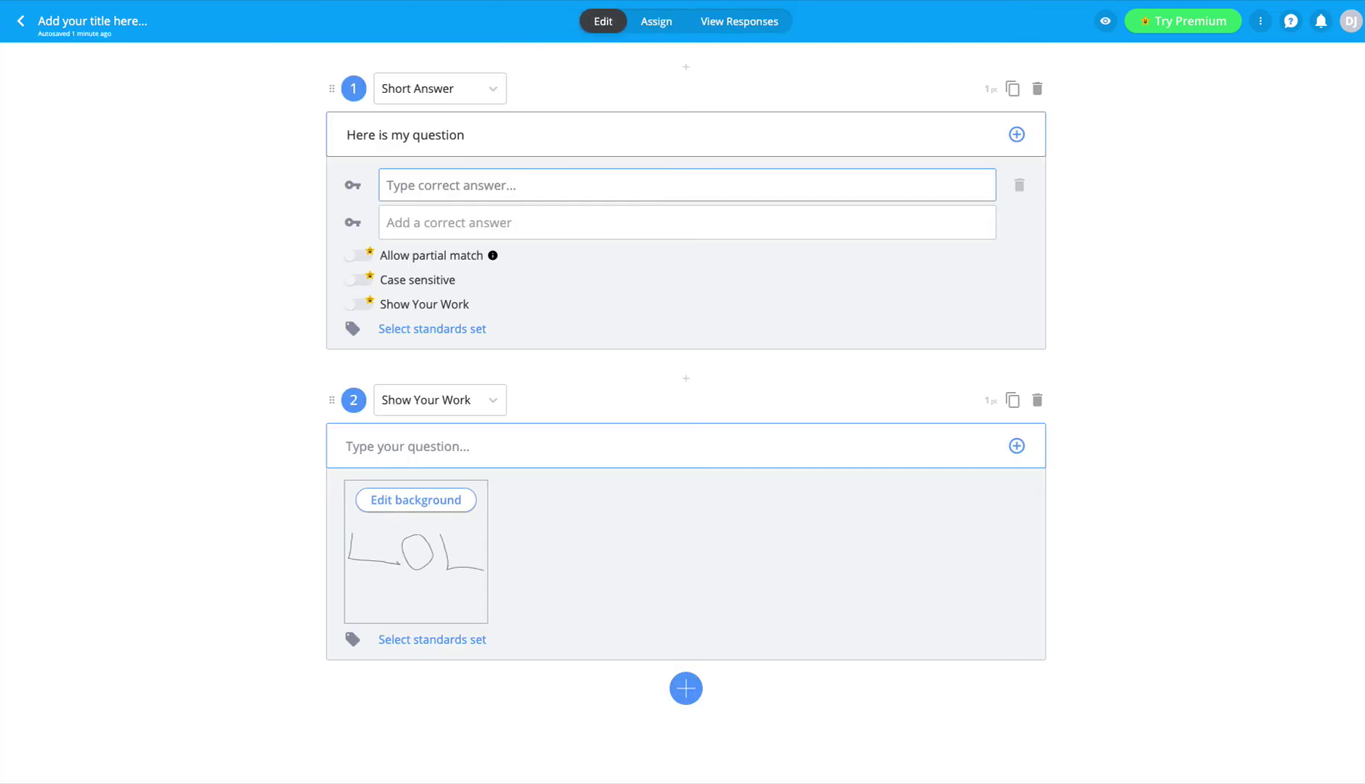
Leave the formative editor and delete Untitled Formative 6 from the formatives list.
left_click(22, 23)
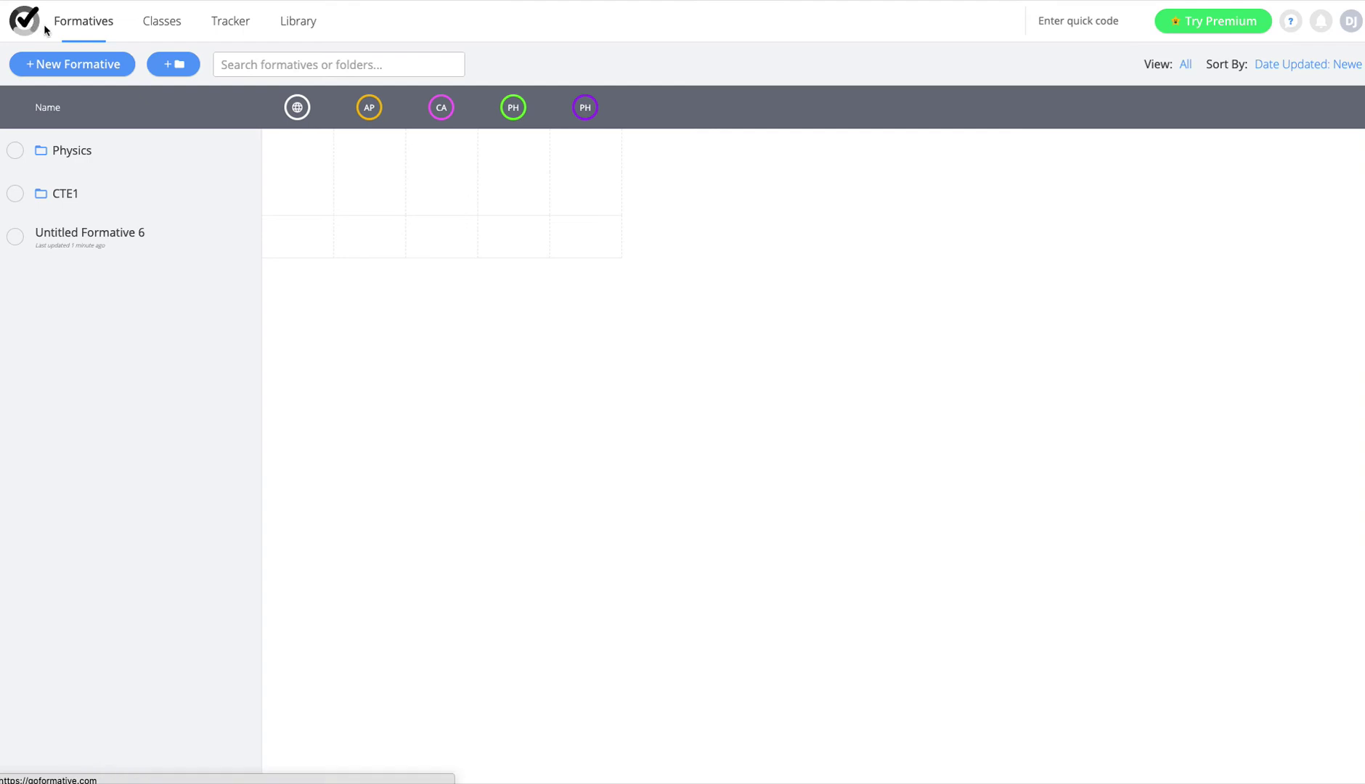
left_click(14, 236)
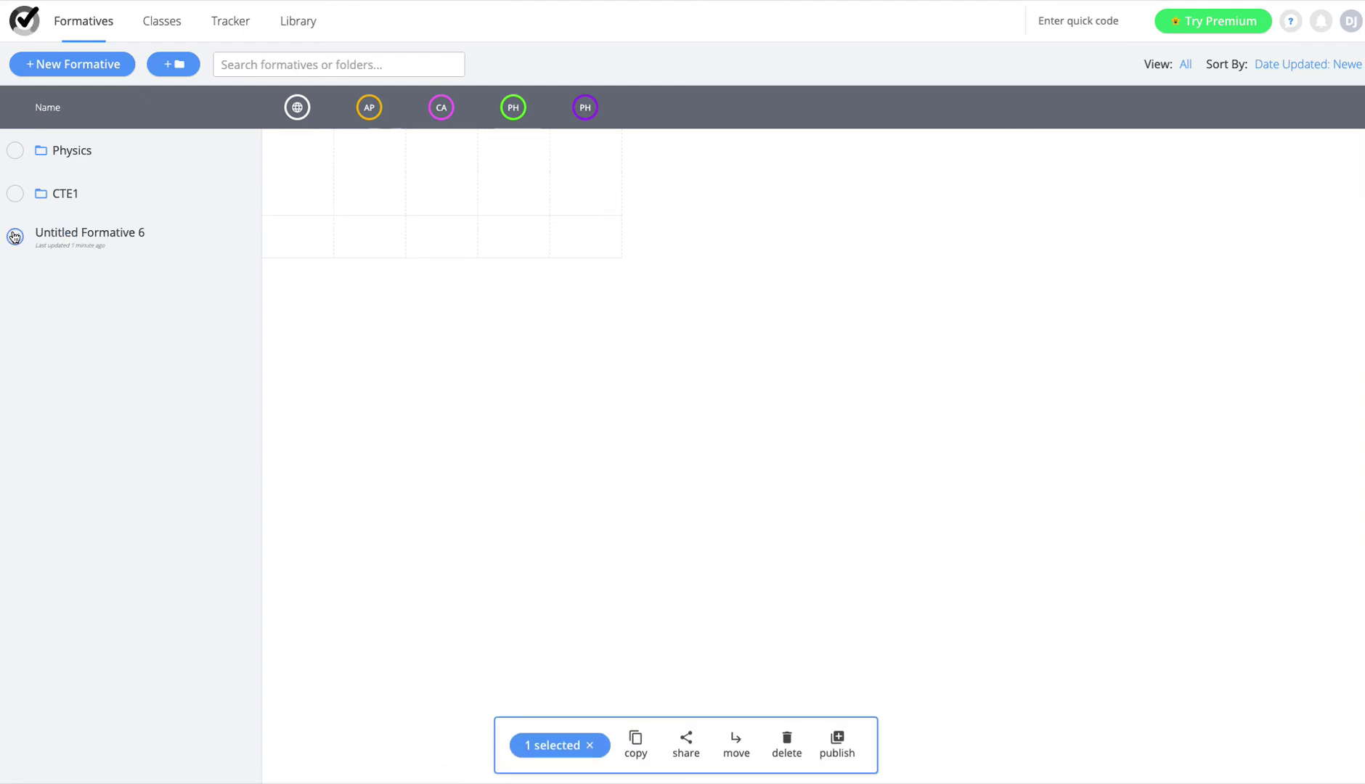
left_click(793, 751)
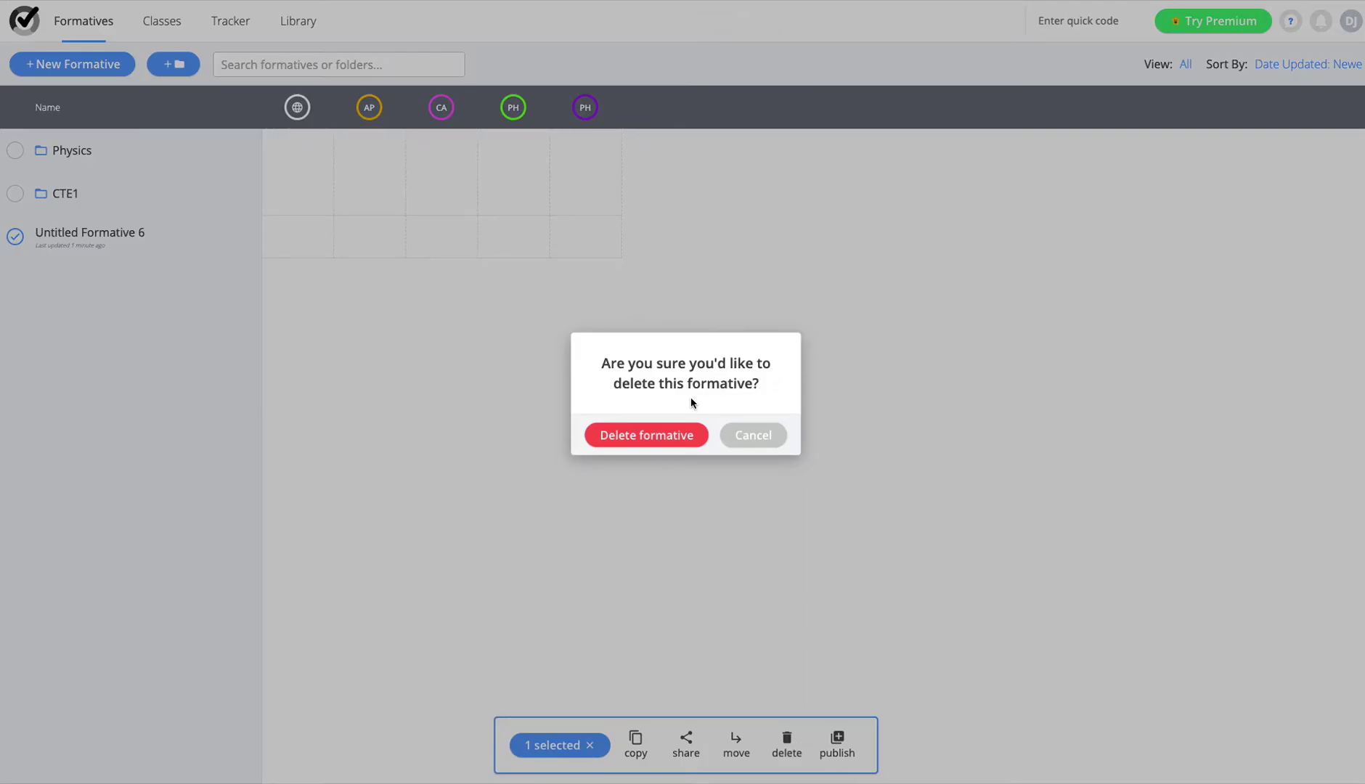
left_click(644, 435)
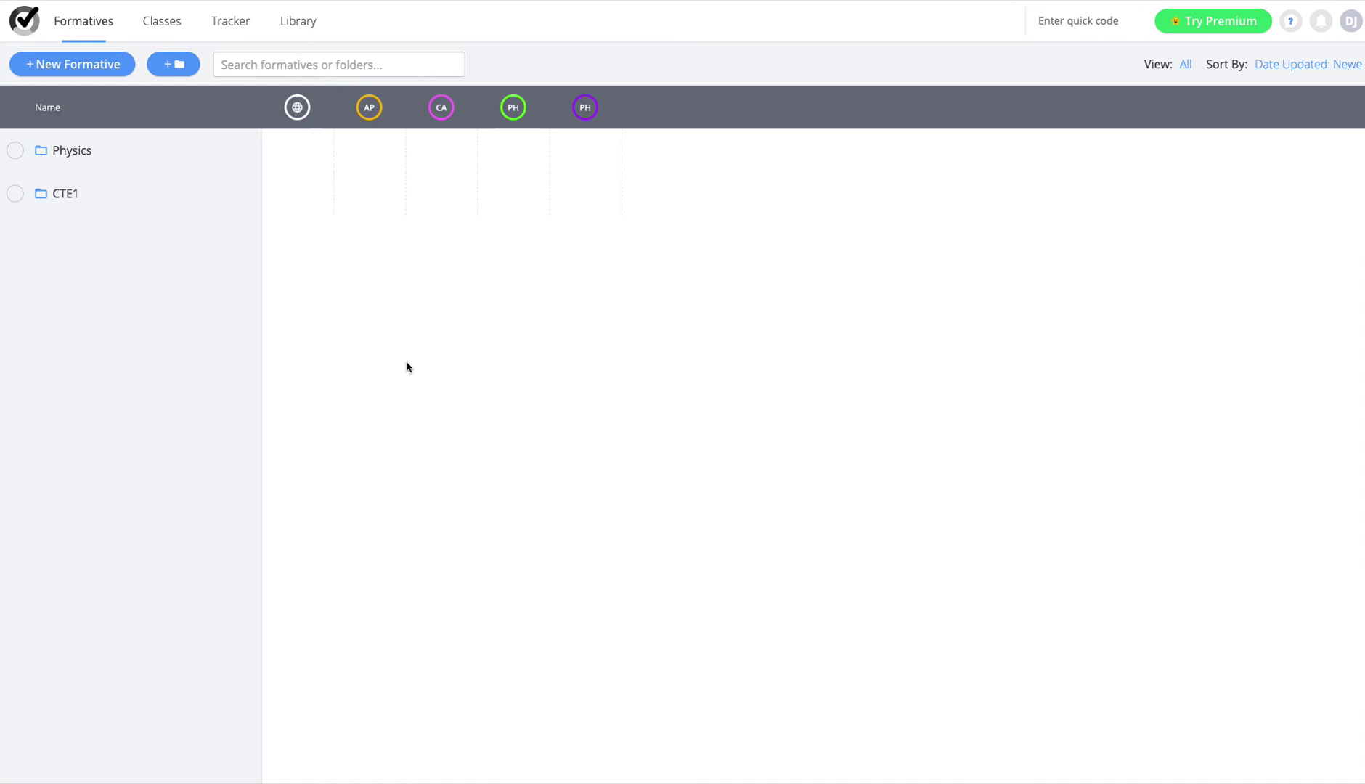
View the classes page and the library of pre-made formatives, and return to the formatives list.
left_click(156, 27)
left_click(298, 24)
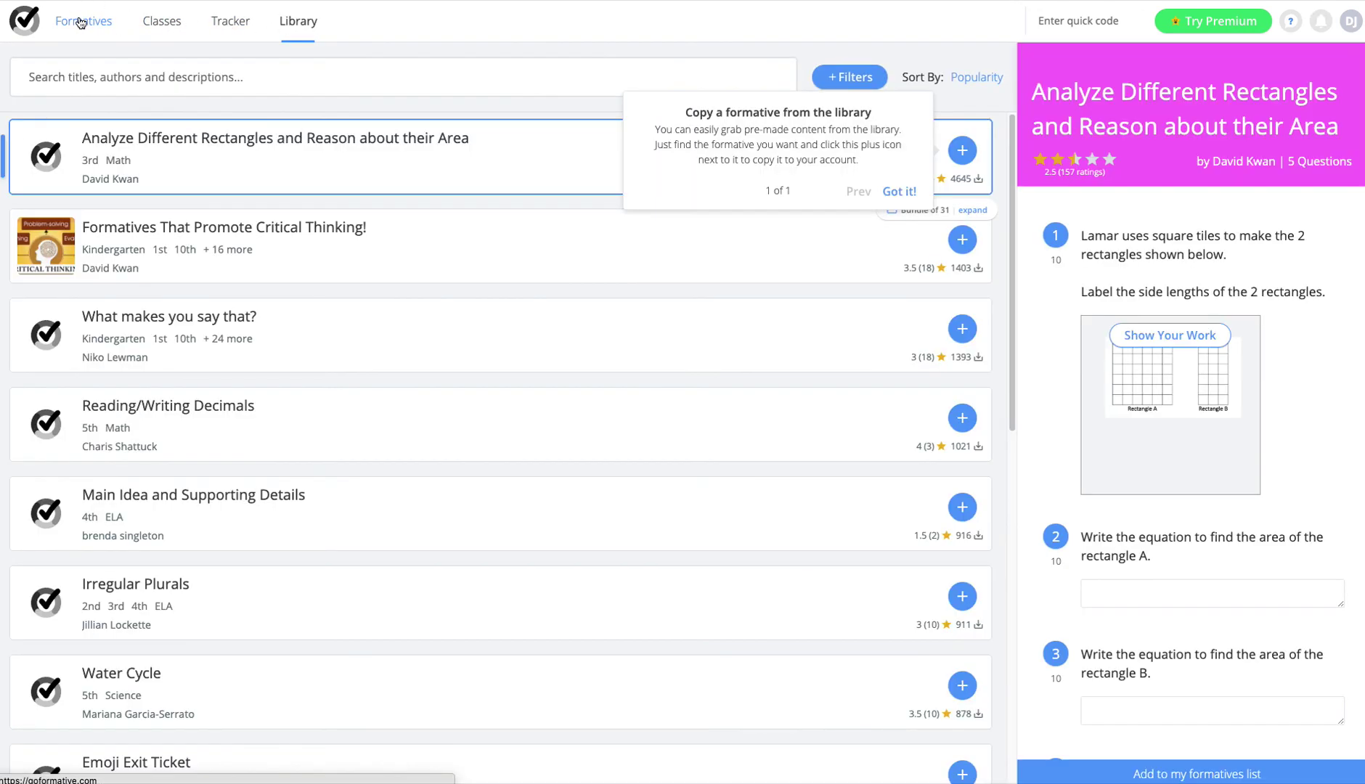
left_click(80, 23)
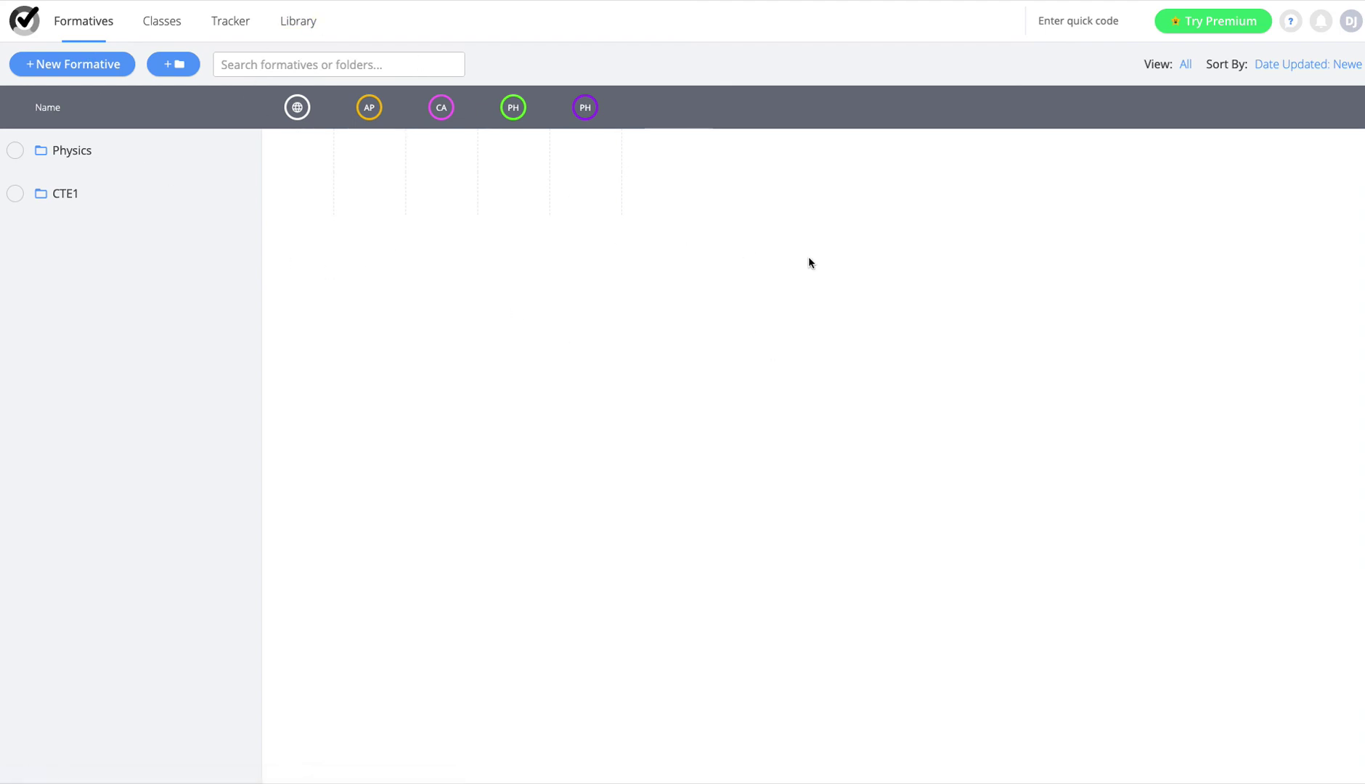